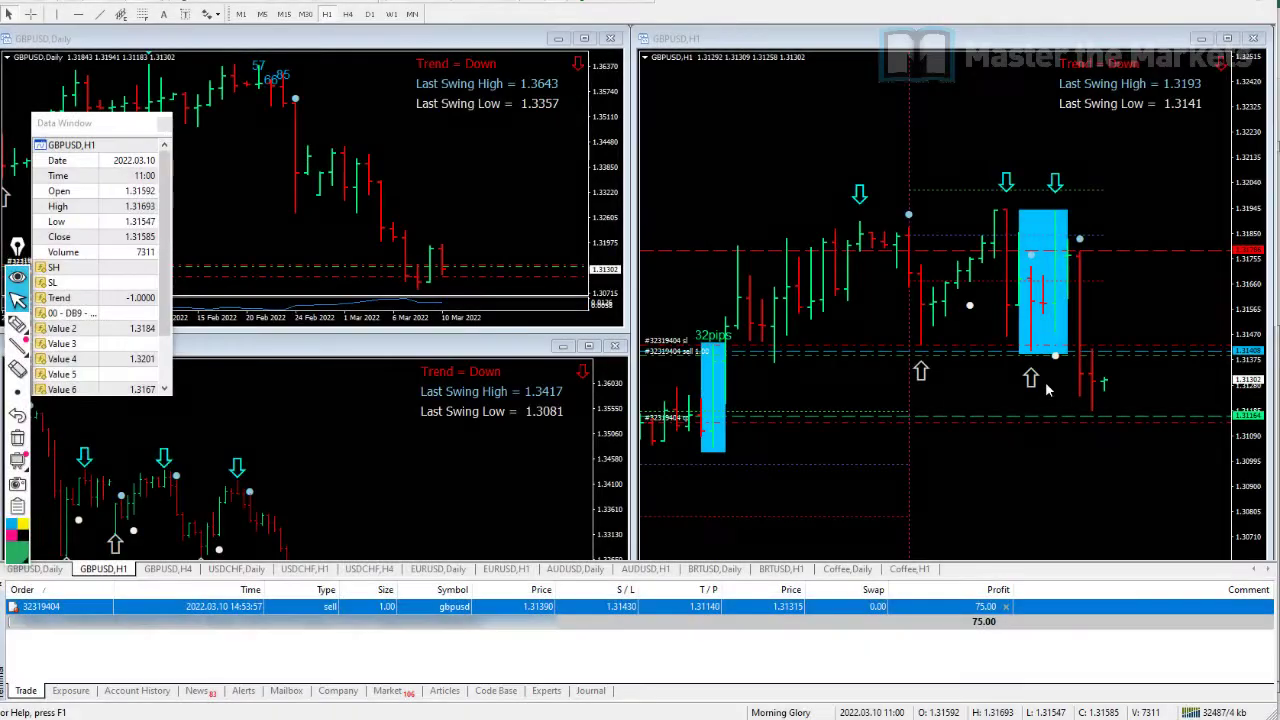
Step: Handwrite "TM" in the empty area of the GBPUSD H1 chart and circle the green 1.31164 line
click(18, 323)
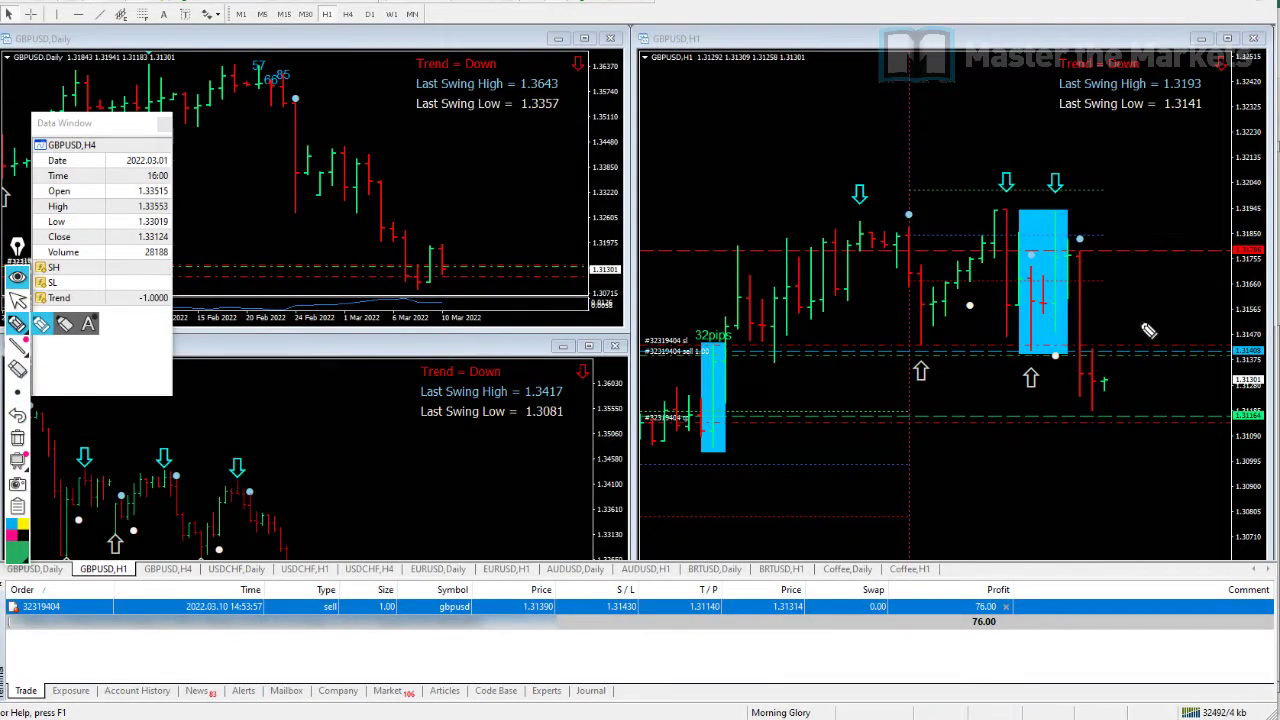
mouse_move(1142, 318)
mouse_down()
mouse_move(1158, 308)
mouse_move(1186, 320)
mouse_up()
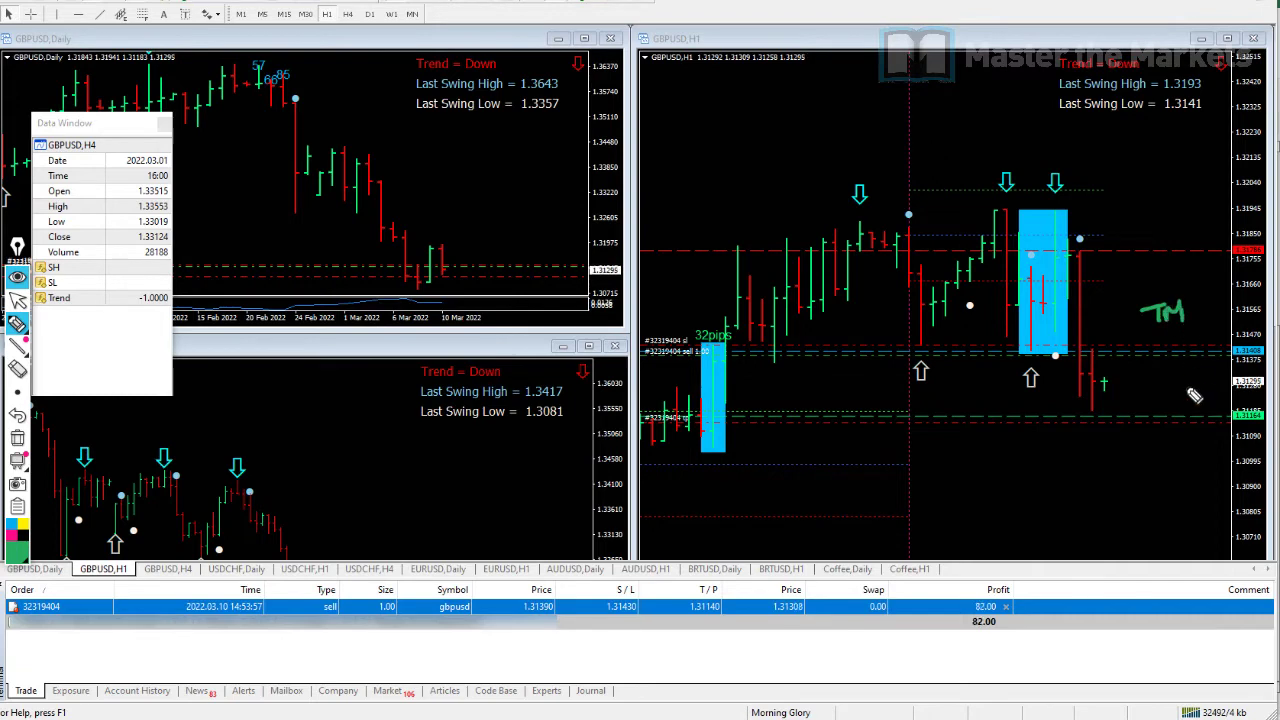
mouse_move(1200, 400)
mouse_down()
mouse_move(1182, 412)
mouse_move(1214, 425)
mouse_move(1208, 410)
mouse_up()
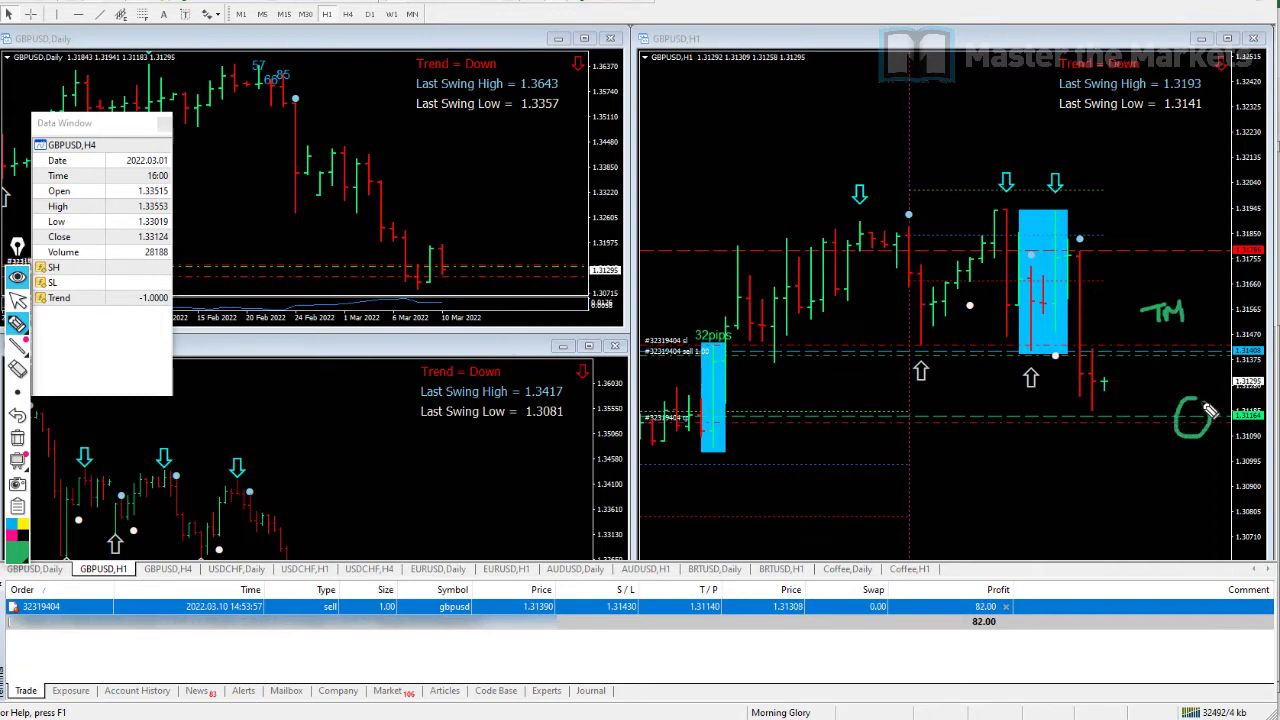
click(18, 300)
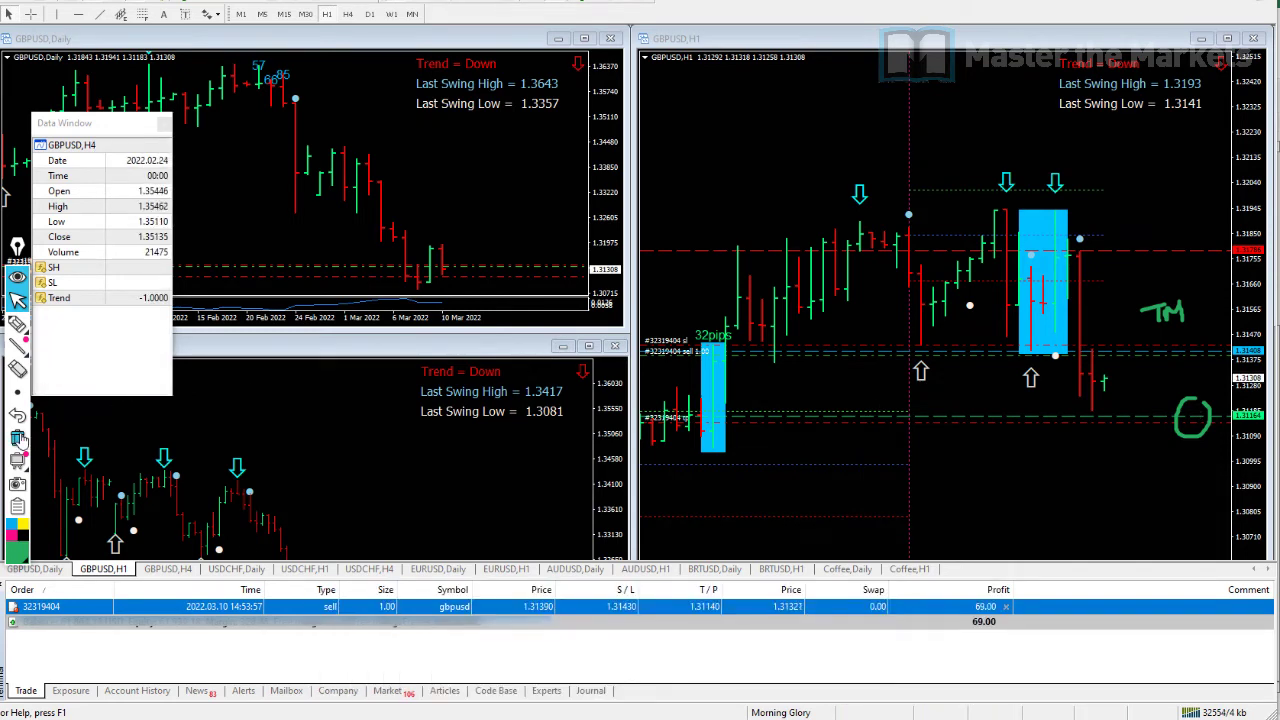
Step: Clear the pen marks, circle the blue 1.31408 line, and outline the recent blue range box with an arrow pointing to it
click(17, 437)
click(17, 323)
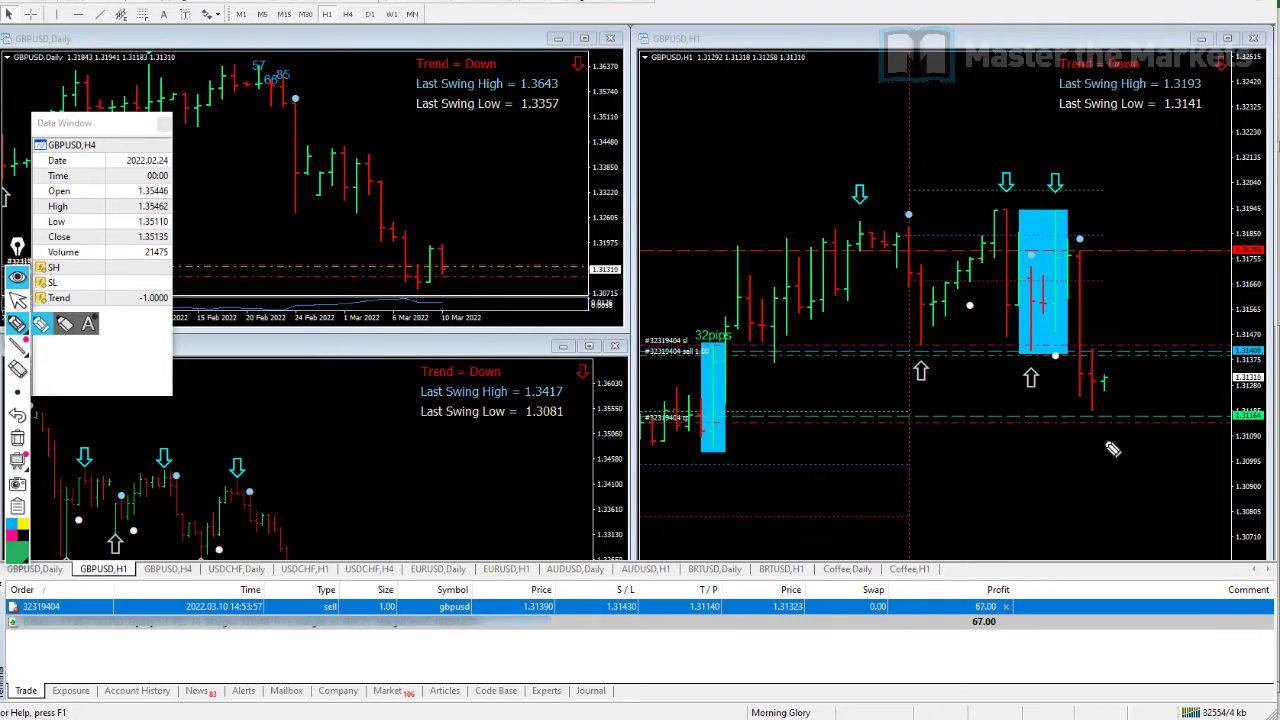
mouse_move(1175, 348)
mouse_down()
mouse_move(1160, 362)
mouse_move(1188, 345)
mouse_up()
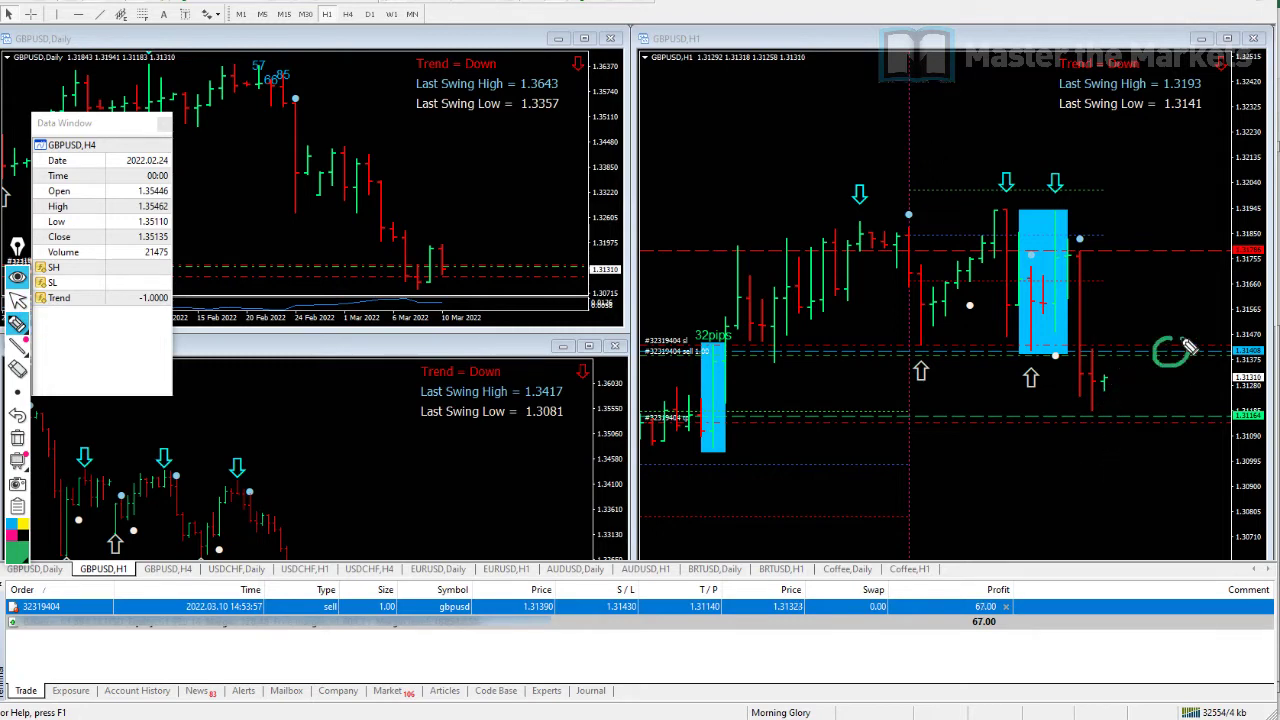
mouse_move(1060, 352)
mouse_down()
mouse_move(1008, 358)
mouse_move(1102, 348)
mouse_up()
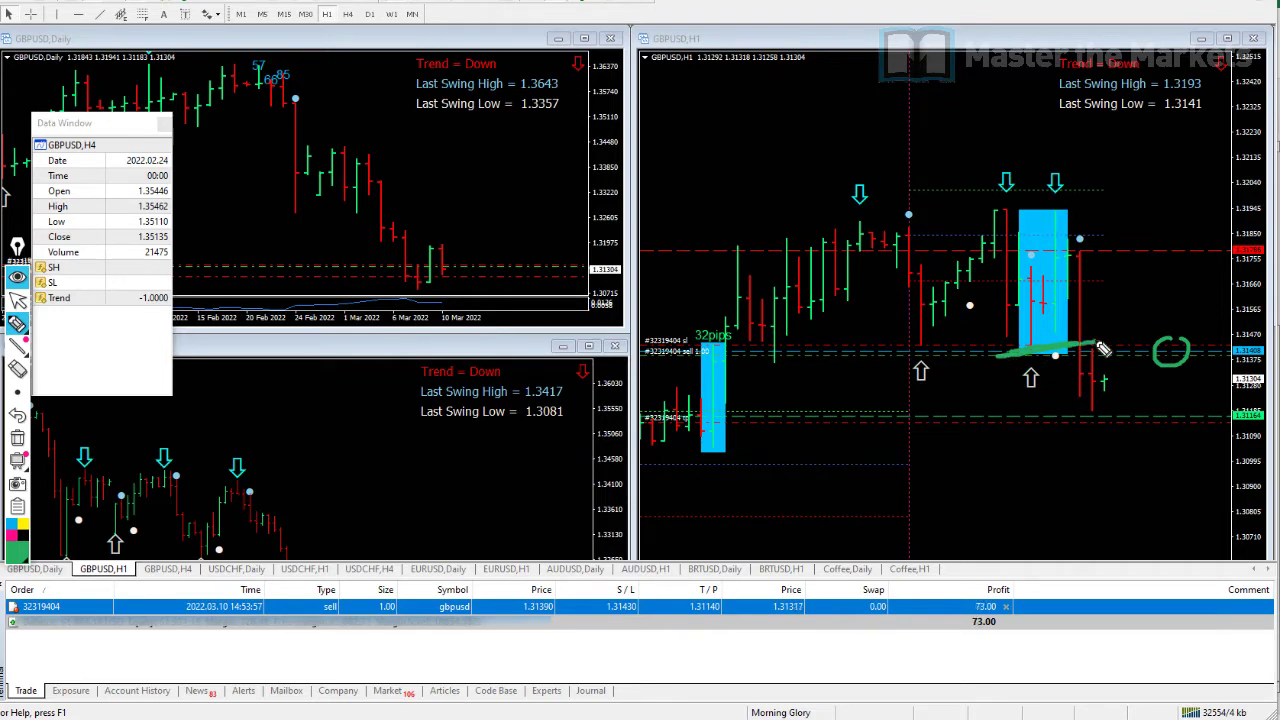
mouse_move(1102, 348)
mouse_down()
mouse_move(1090, 232)
mouse_move(1030, 222)
mouse_move(1020, 356)
mouse_up()
mouse_move(1150, 262)
mouse_down()
mouse_move(1120, 314)
mouse_move(1128, 334)
mouse_up()
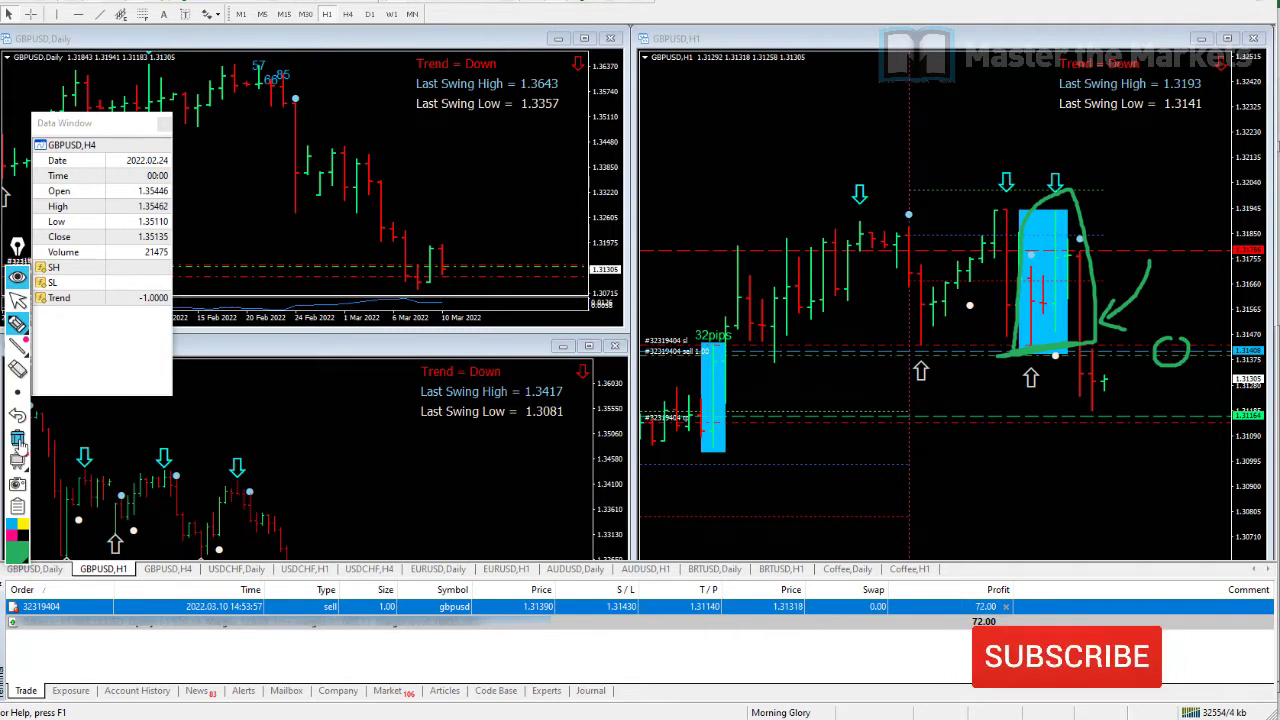
Step: Clear the pen marks and circle the upper red dashed line on the GBPUSD H1 chart
click(17, 437)
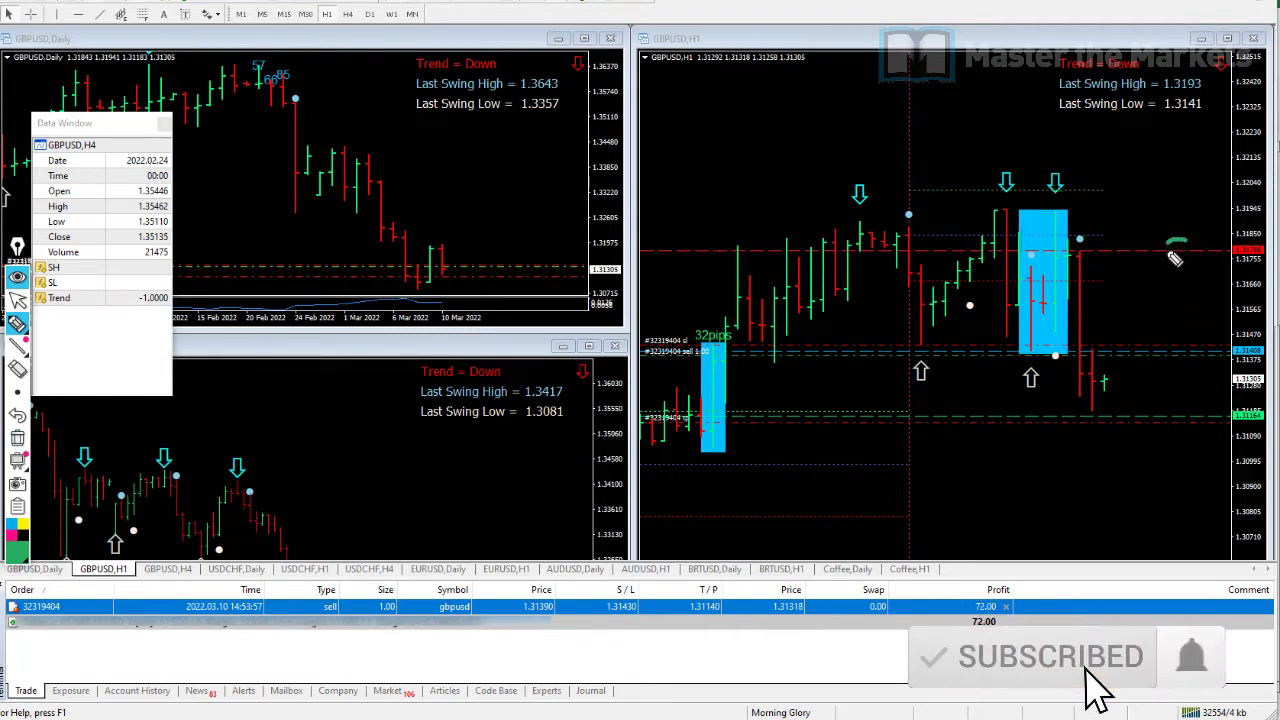
mouse_move(1188, 242)
mouse_down()
mouse_move(1186, 262)
mouse_move(1192, 246)
mouse_up()
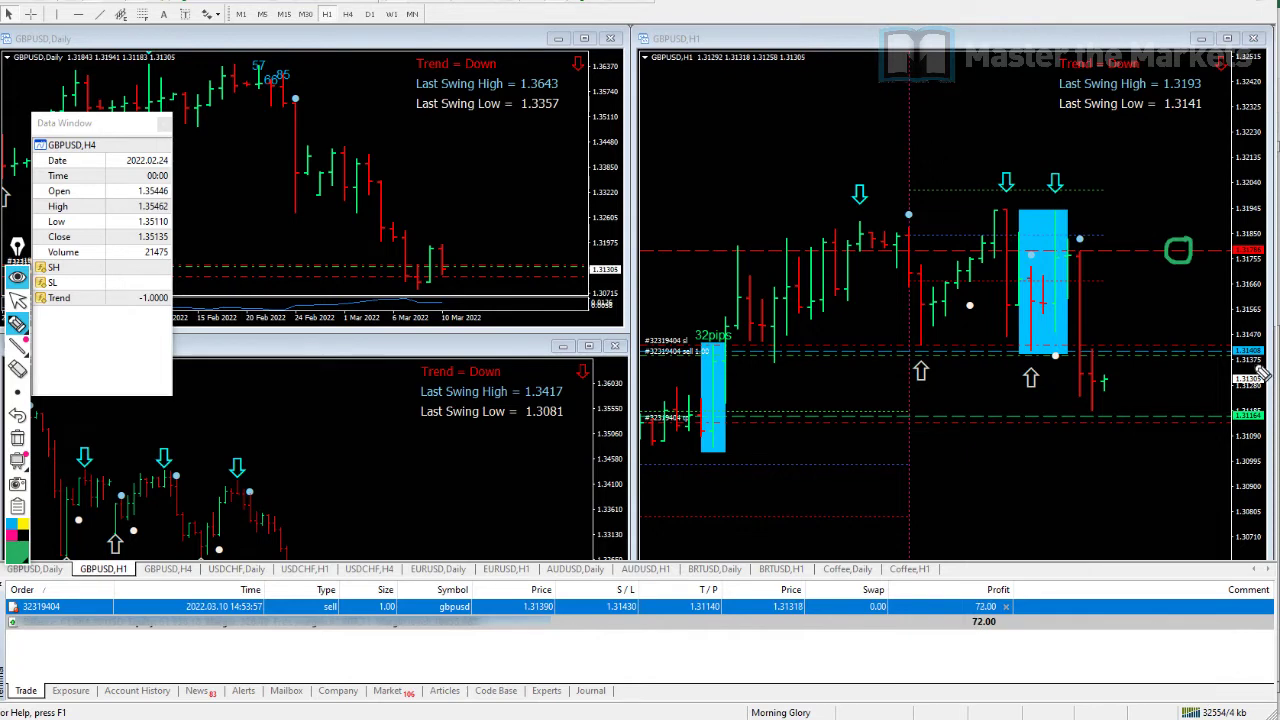
click(17, 298)
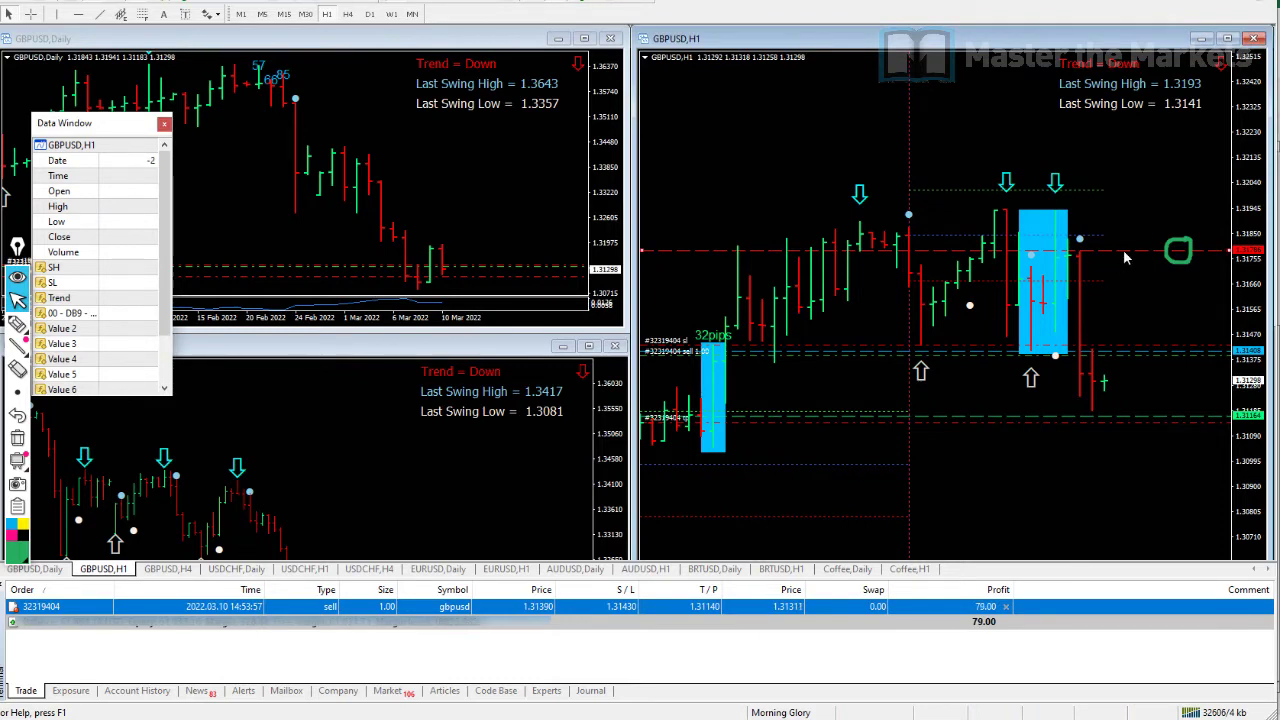
Step: Place a horizontal line at about 1.31448, just above the blue line, and set its colour to DarkOrange
right_click(1147, 343)
click(1168, 351)
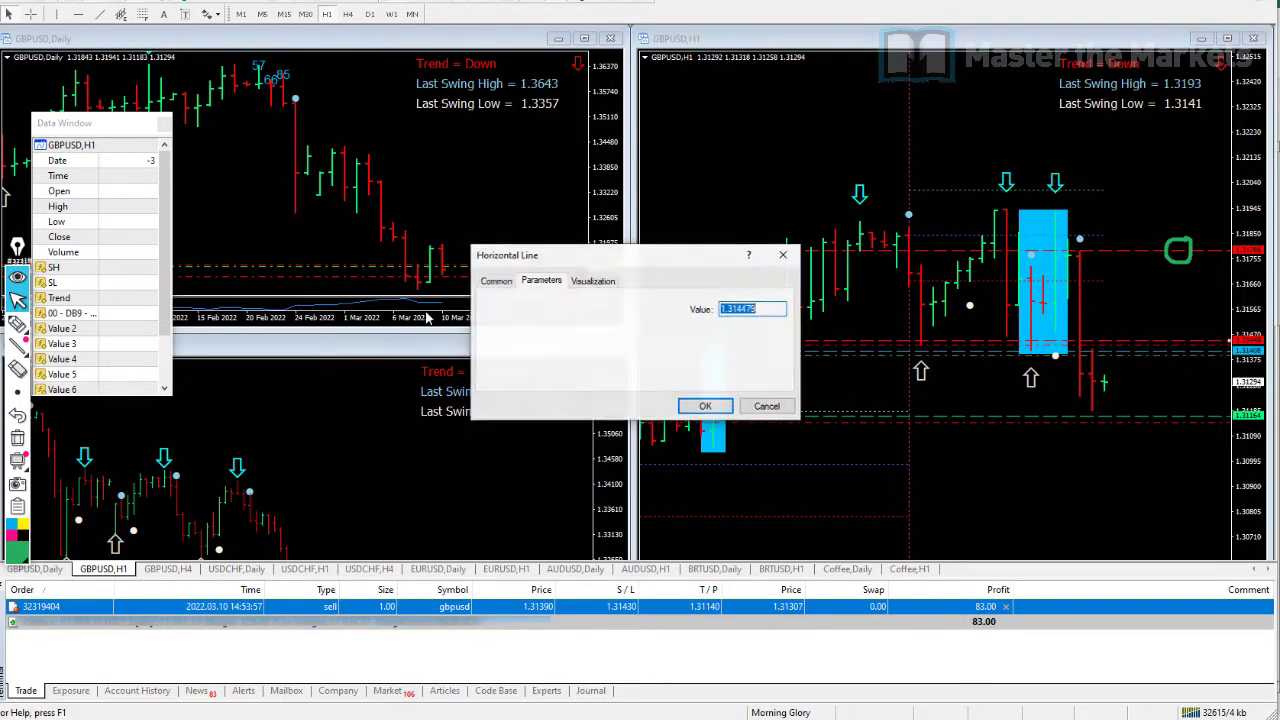
click(497, 282)
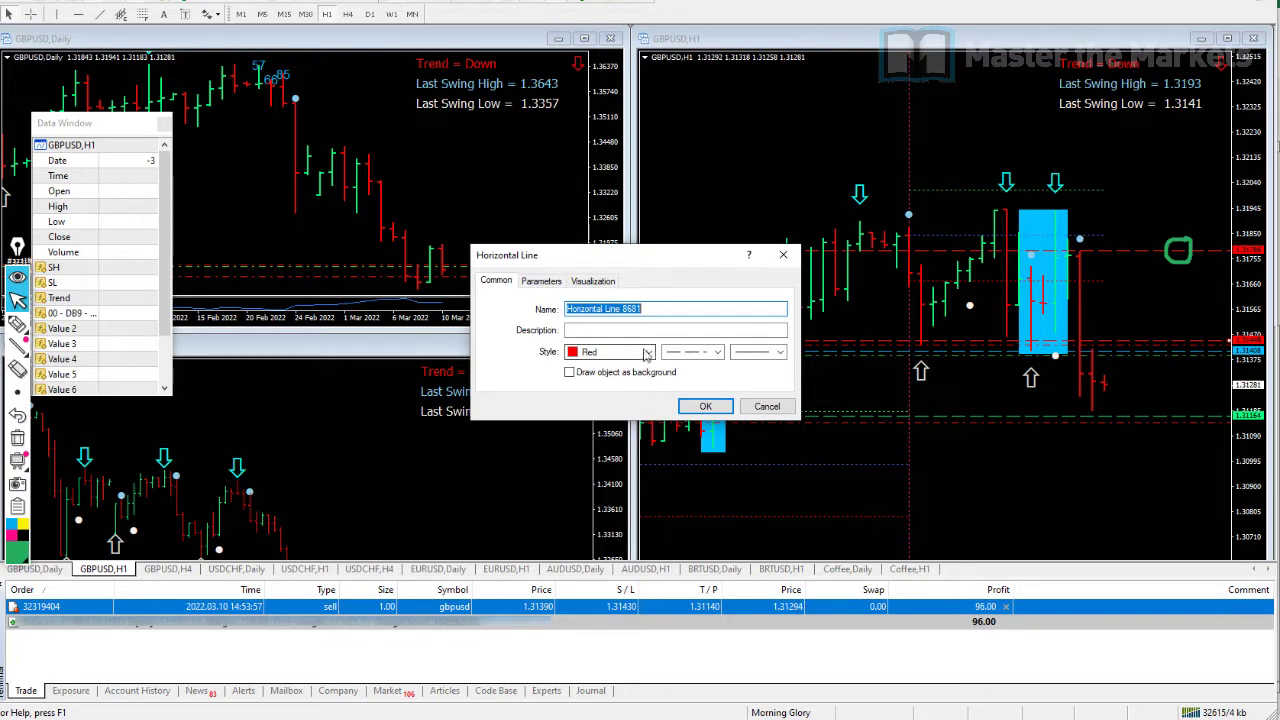
click(646, 354)
click(675, 427)
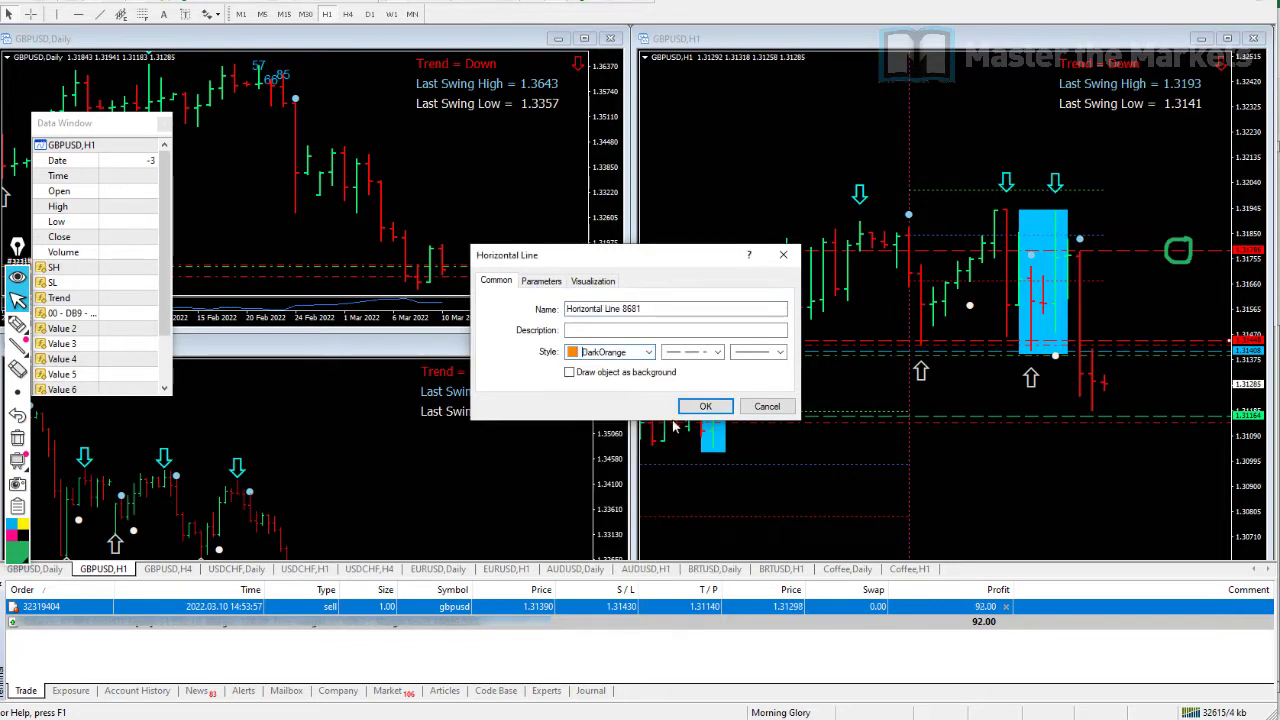
click(705, 406)
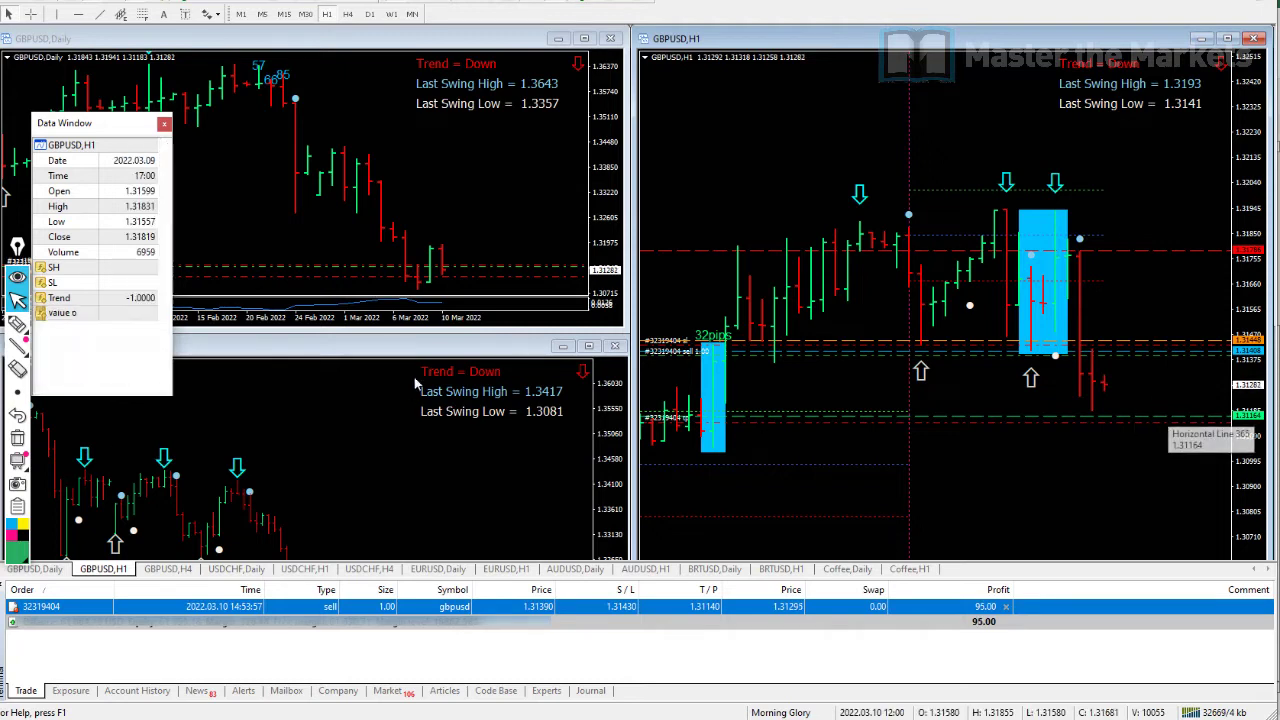
Step: Draw an arrow to the green 1.31164 line and bracket the closed trade's profit in the account history
mouse_move(431, 248)
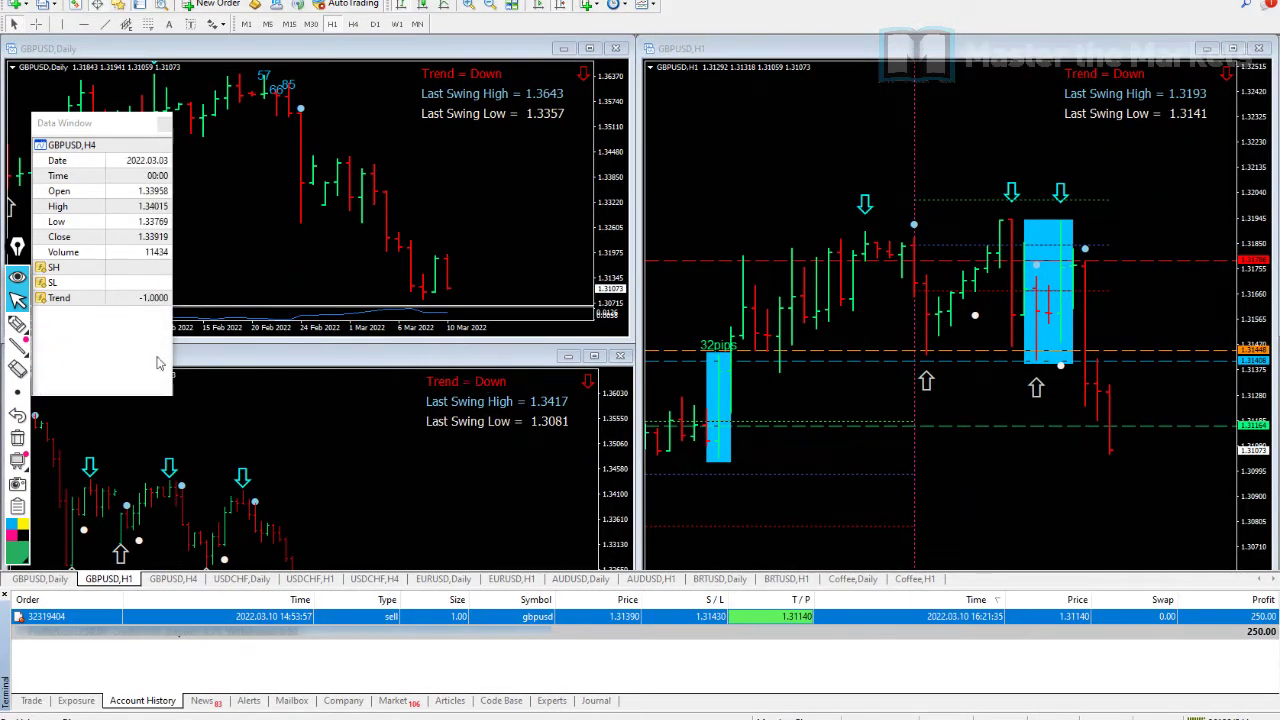
click(18, 324)
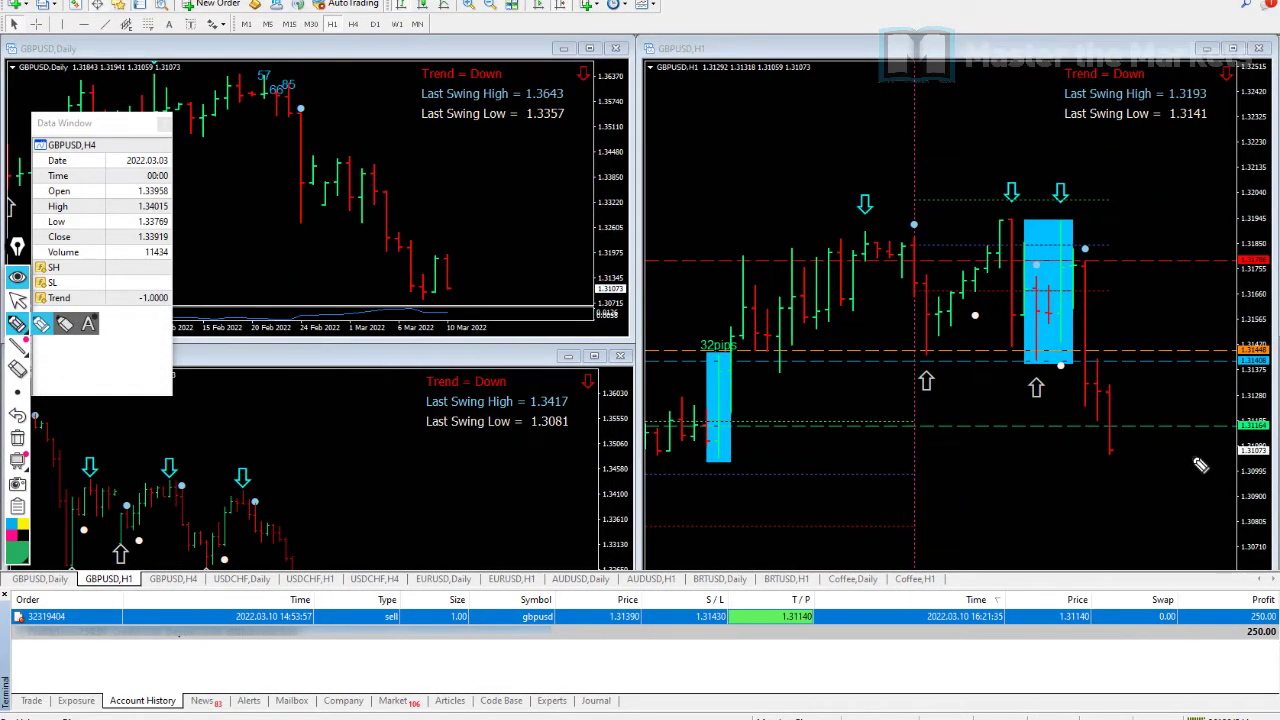
mouse_move(1161, 385)
mouse_down()
mouse_move(1155, 422)
mouse_move(1177, 430)
mouse_up()
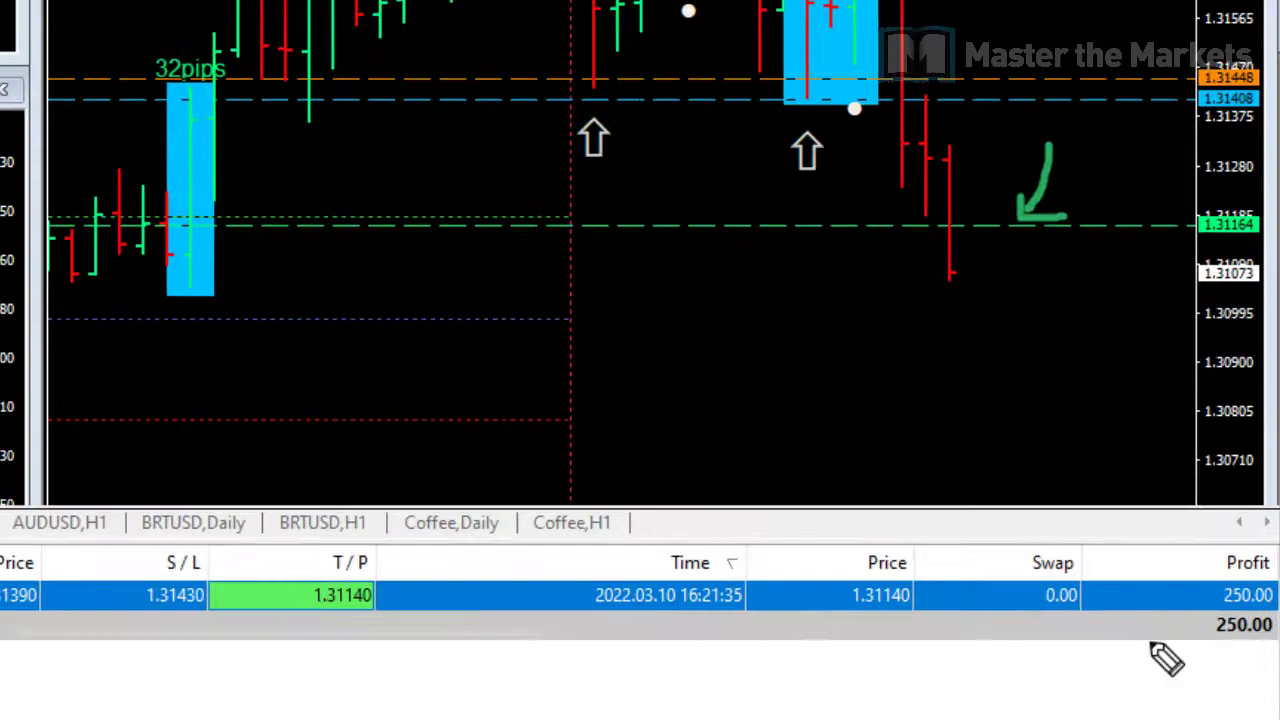
mouse_move(1210, 641)
mouse_down()
mouse_move(1271, 649)
mouse_move(1278, 620)
mouse_move(1172, 556)
mouse_move(1172, 635)
mouse_up()
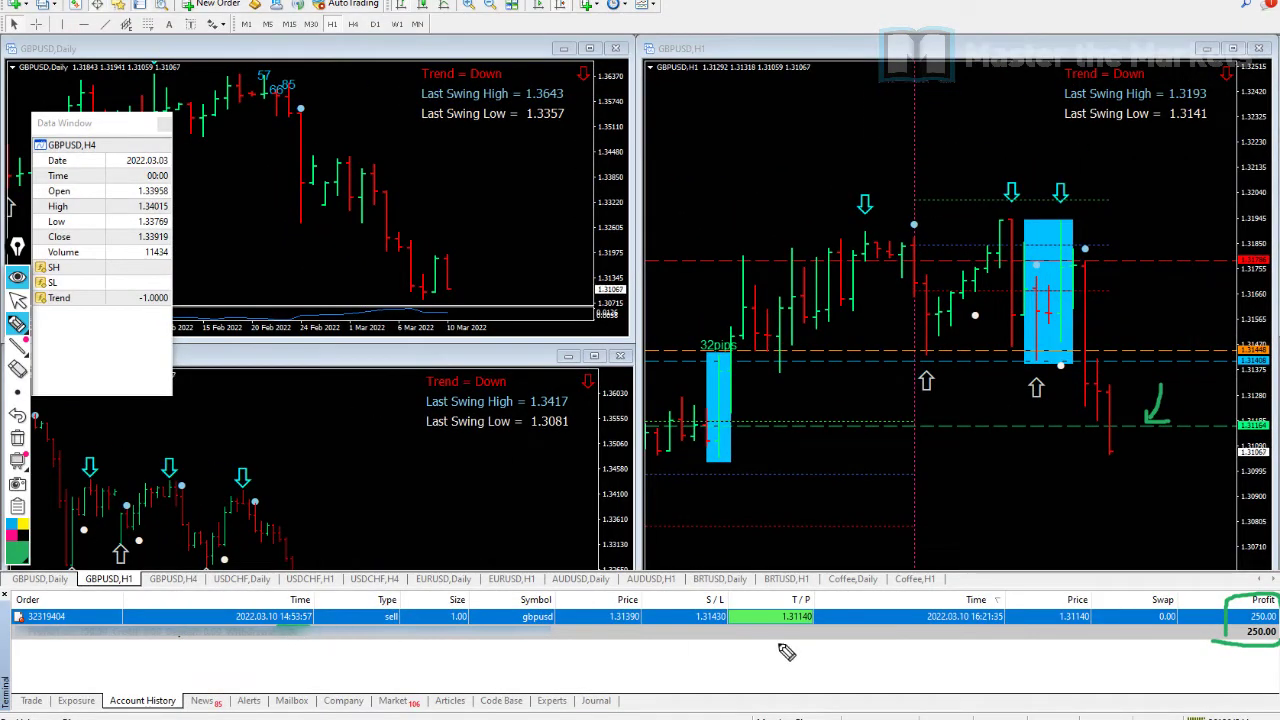
Step: Underline the trade's close time and the H1 chart's price header, and handwrite "1h 20min" and "5min" with an arrow towards the profit
drag(947, 630, 1006, 628)
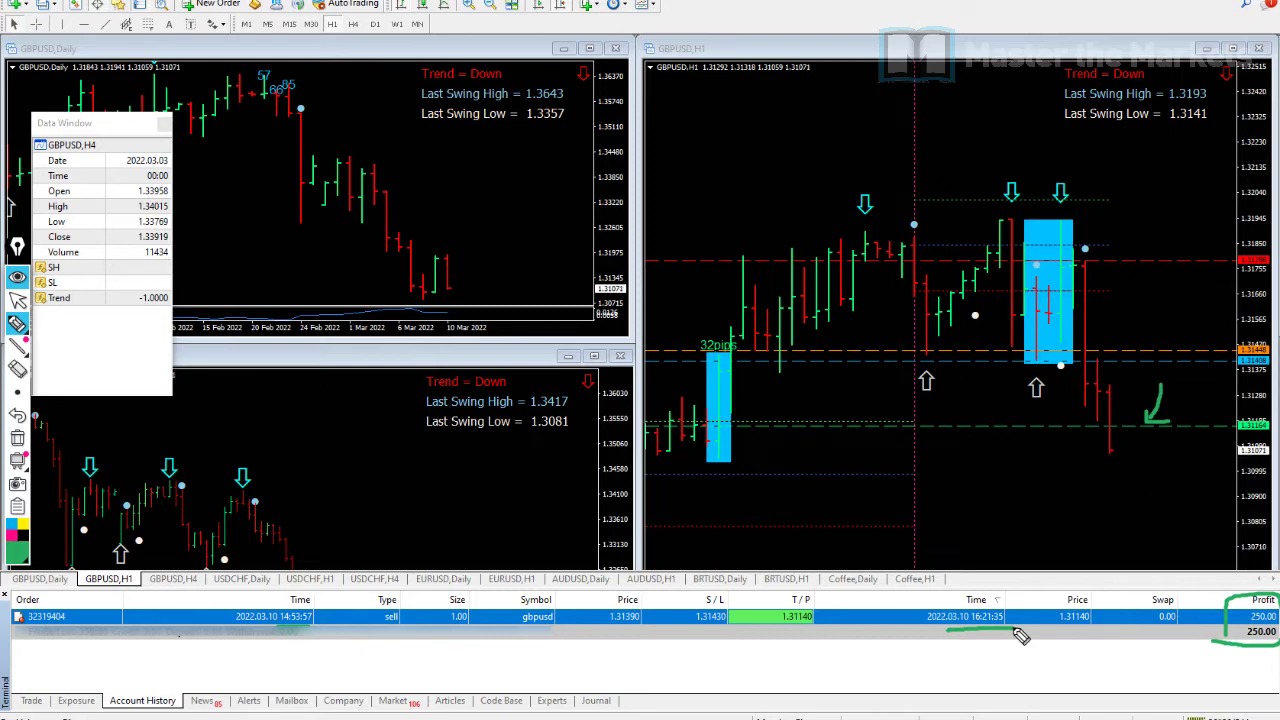
mouse_move(999, 506)
mouse_down()
mouse_move(999, 530)
mouse_move(1024, 538)
mouse_move(1105, 538)
mouse_up()
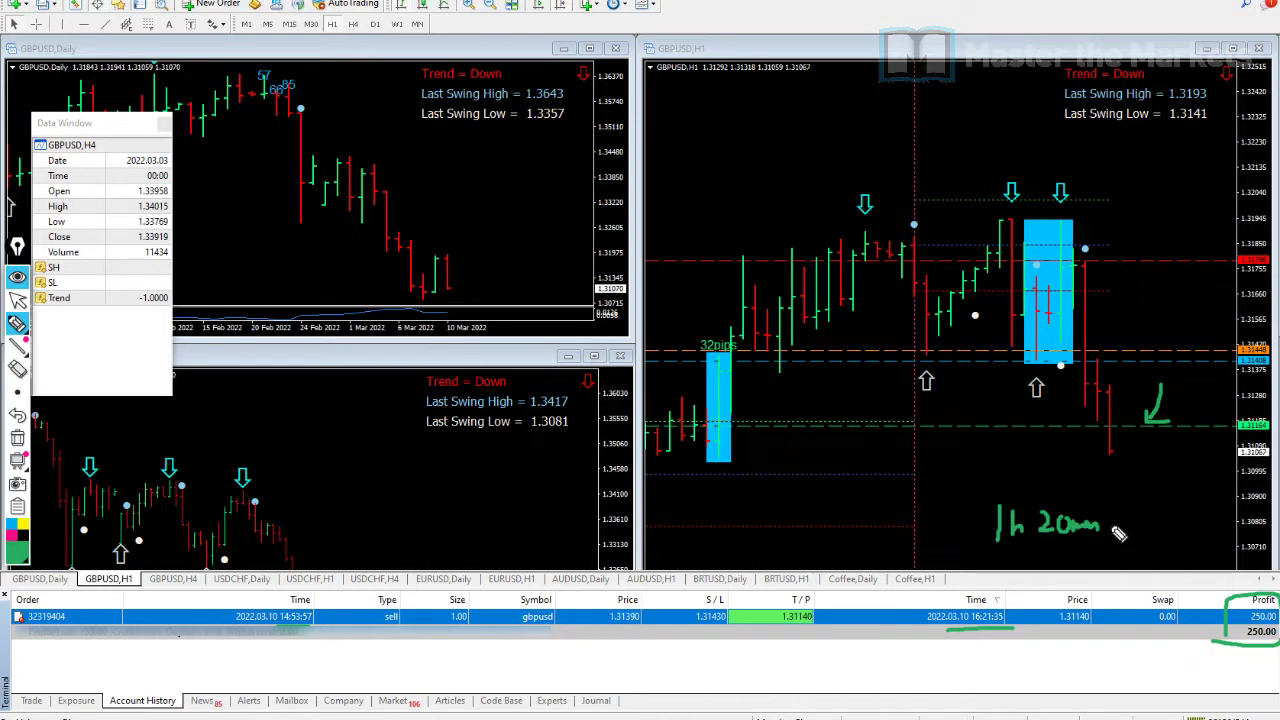
mouse_move(1058, 483)
mouse_down()
mouse_move(1198, 536)
mouse_move(1212, 564)
mouse_up()
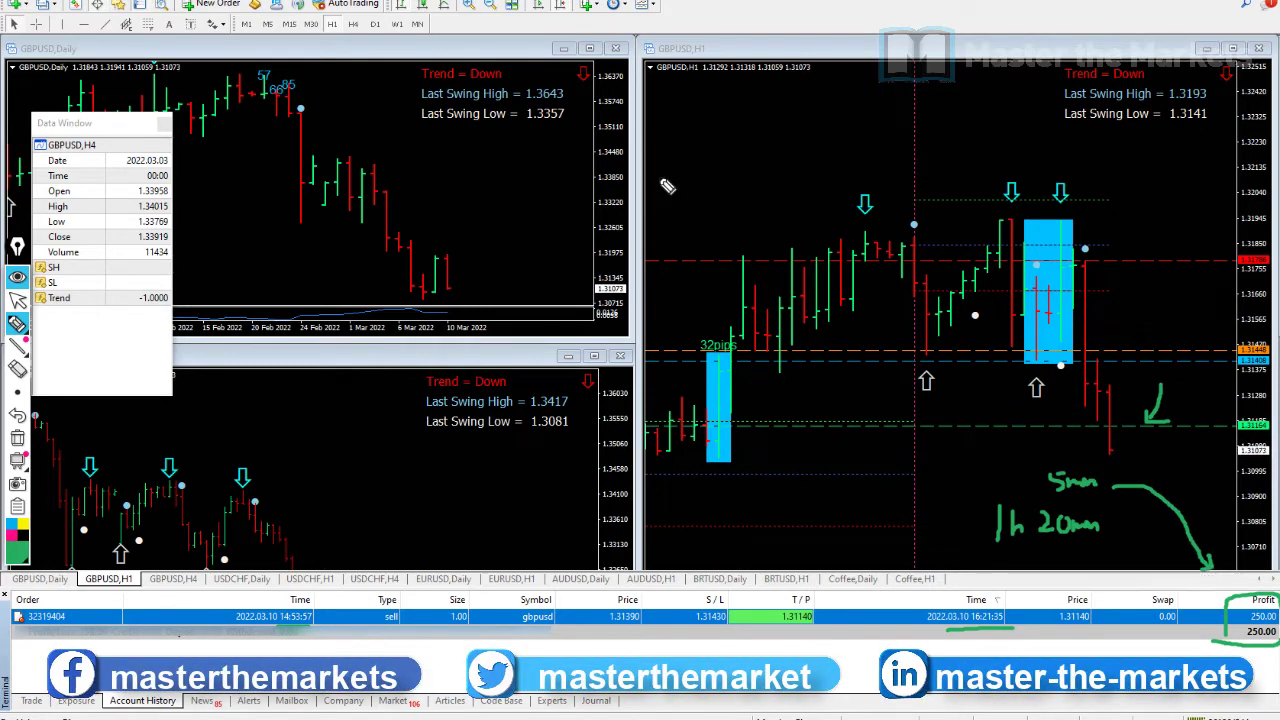
drag(659, 87, 716, 92)
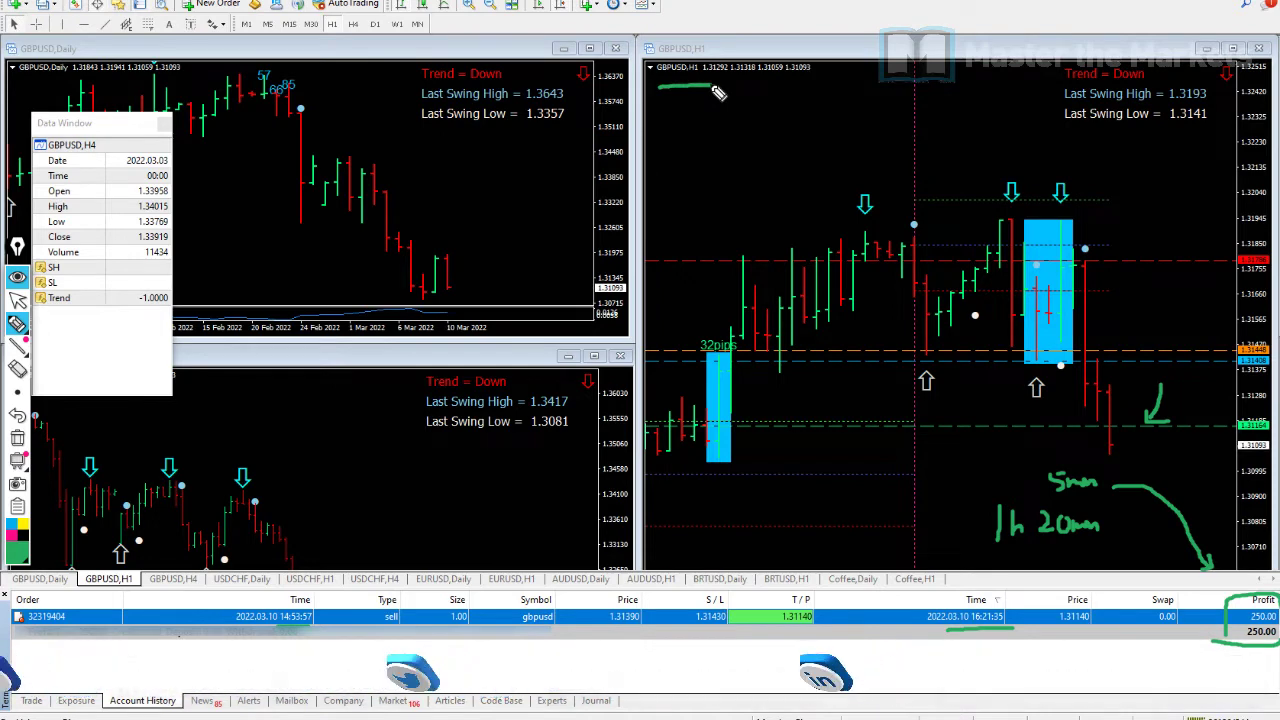
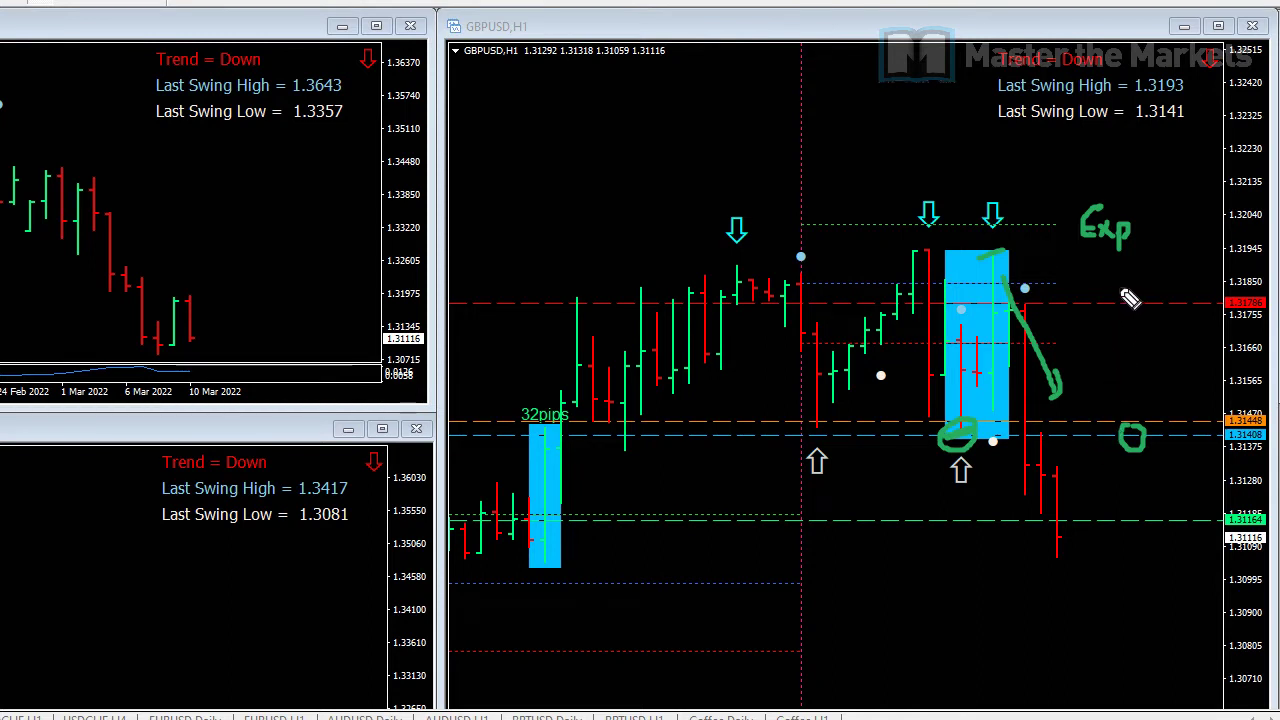
Step: Circle the red and green lines, and mark their distances from the blue line with double-headed arrows labelled "Ri" and "Re"
mouse_move(1122, 292)
mouse_down()
mouse_move(1116, 321)
mouse_move(1127, 293)
mouse_up()
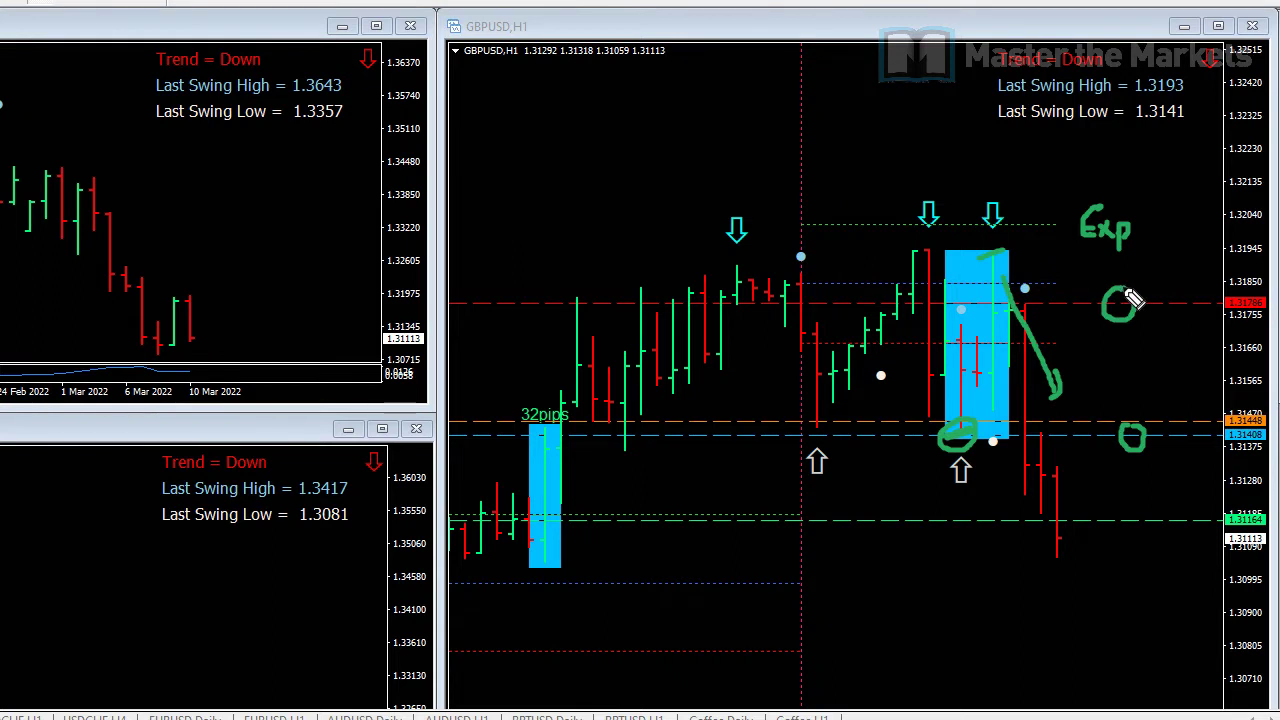
mouse_move(1150, 513)
mouse_down()
mouse_move(1151, 537)
mouse_move(1165, 527)
mouse_move(1158, 511)
mouse_up()
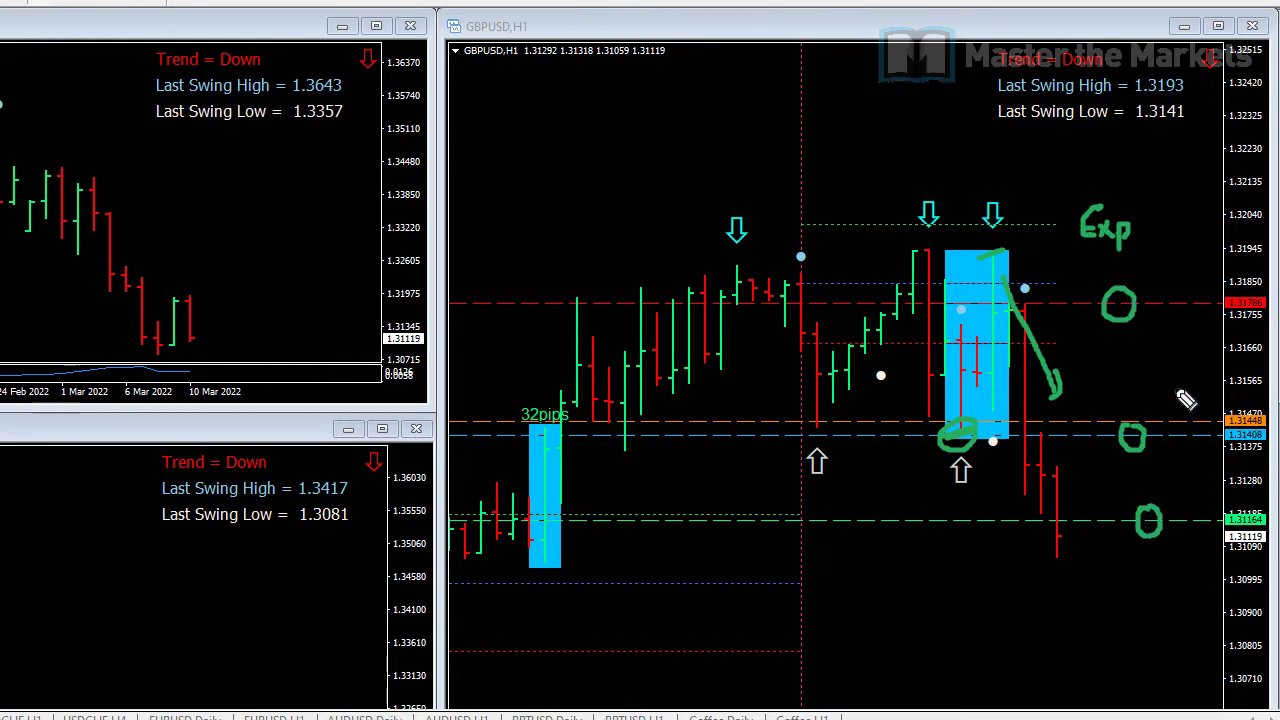
mouse_move(1166, 308)
mouse_down()
mouse_move(1164, 430)
mouse_move(1175, 440)
mouse_move(1184, 421)
mouse_up()
mouse_move(1150, 326)
mouse_down()
mouse_move(1176, 320)
mouse_move(1218, 371)
mouse_up()
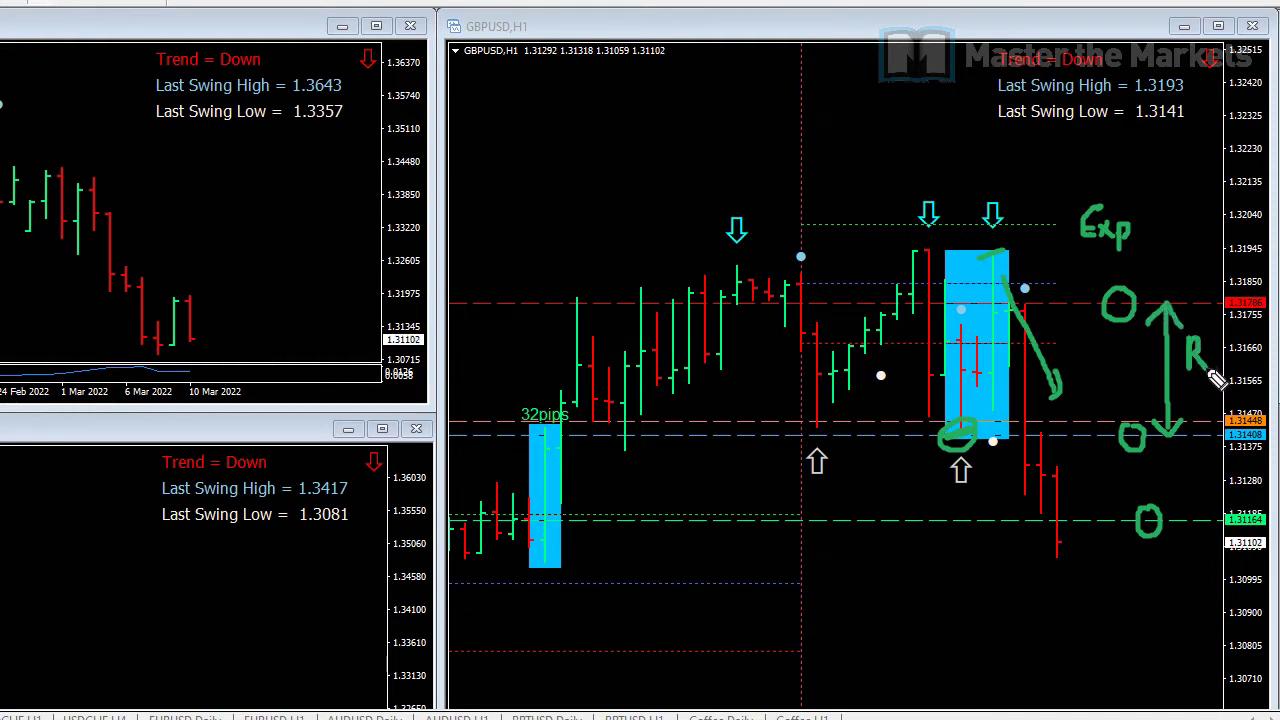
click(1212, 344)
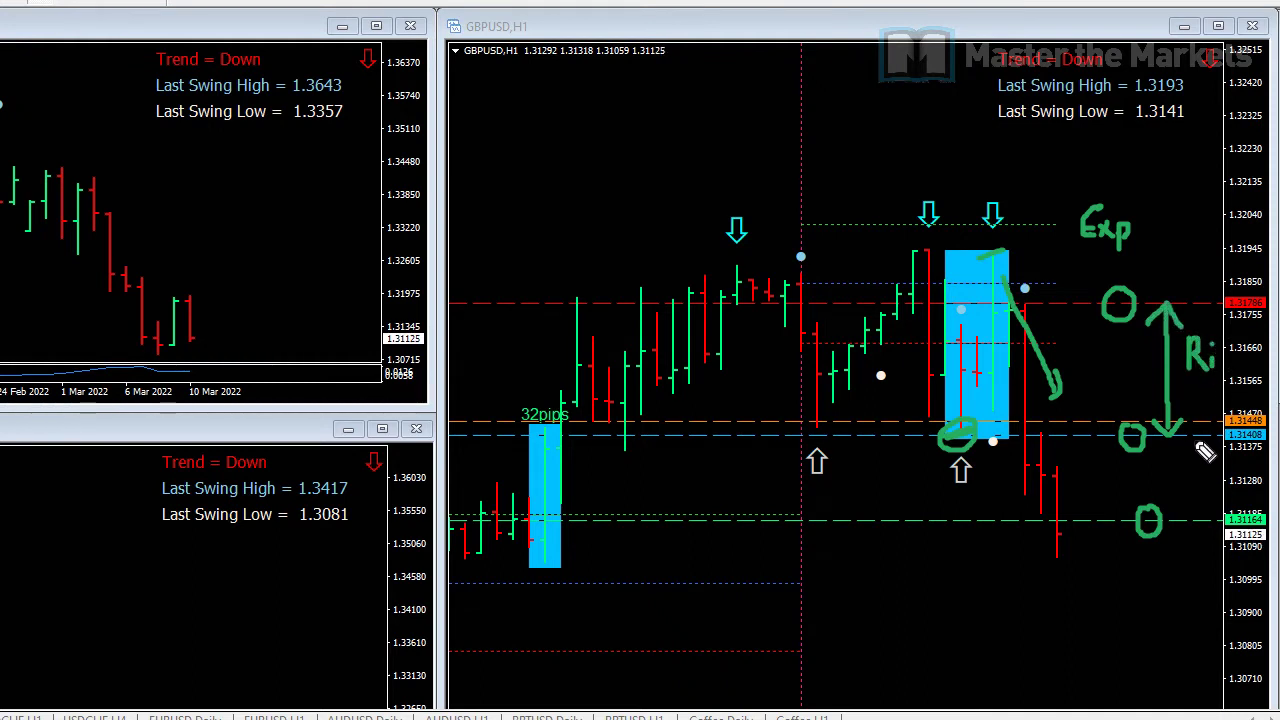
mouse_move(1195, 441)
mouse_down()
mouse_move(1196, 518)
mouse_move(1211, 503)
mouse_move(1193, 441)
mouse_move(1211, 486)
mouse_move(1228, 472)
mouse_move(1238, 482)
mouse_up()
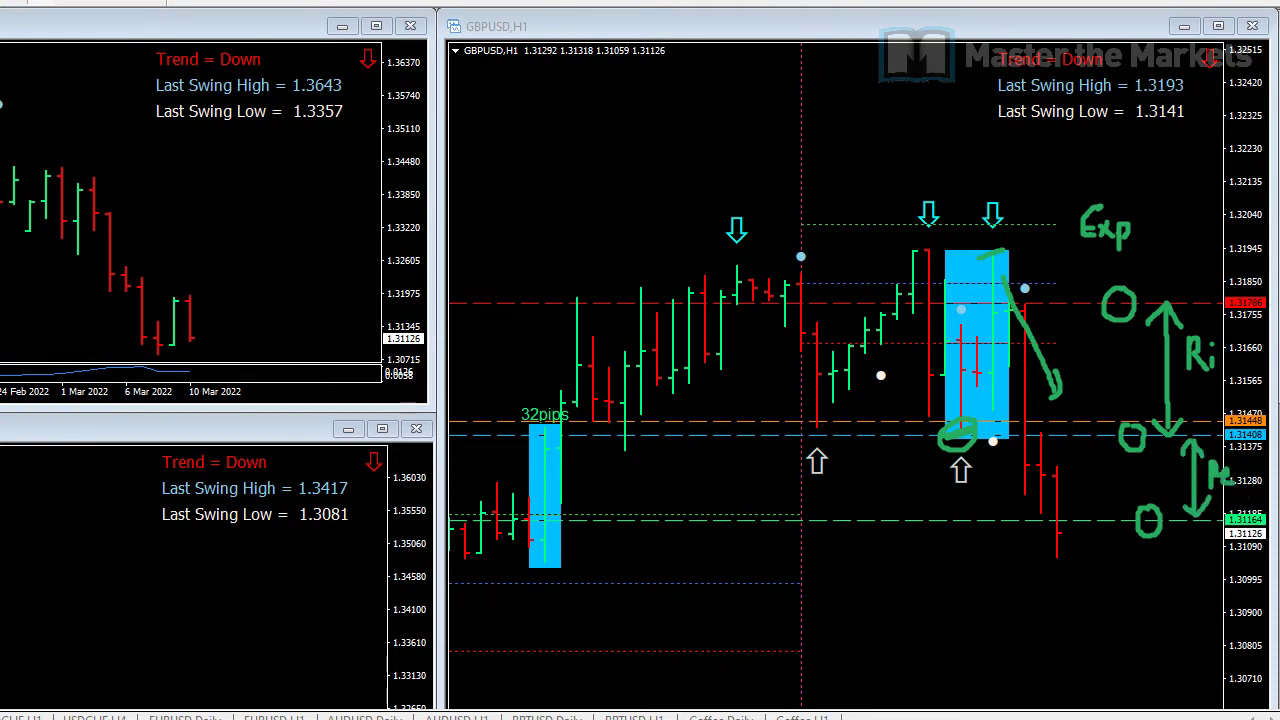
Step: Measure the distance from the blue line to the green line, and handwrite "38" beside the "Ri" arrow and "25" beside the "Re" arrow
middle_click(1104, 432)
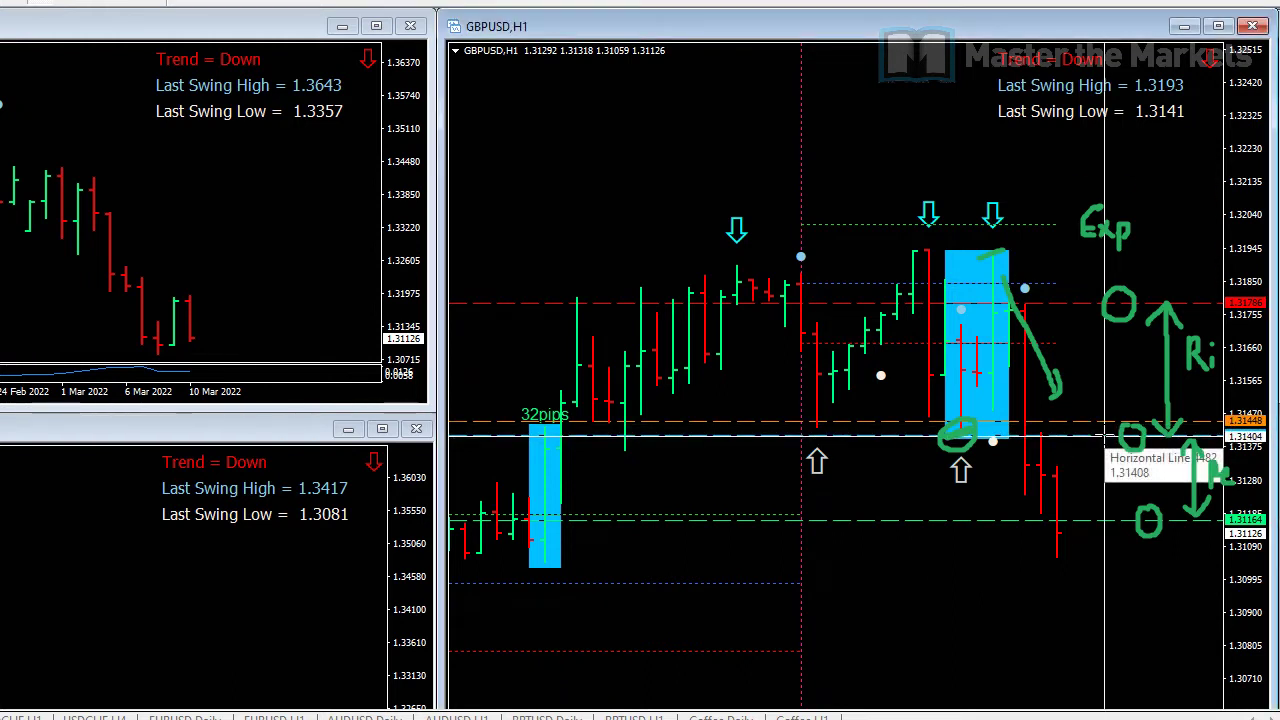
drag(1104, 432, 1093, 516)
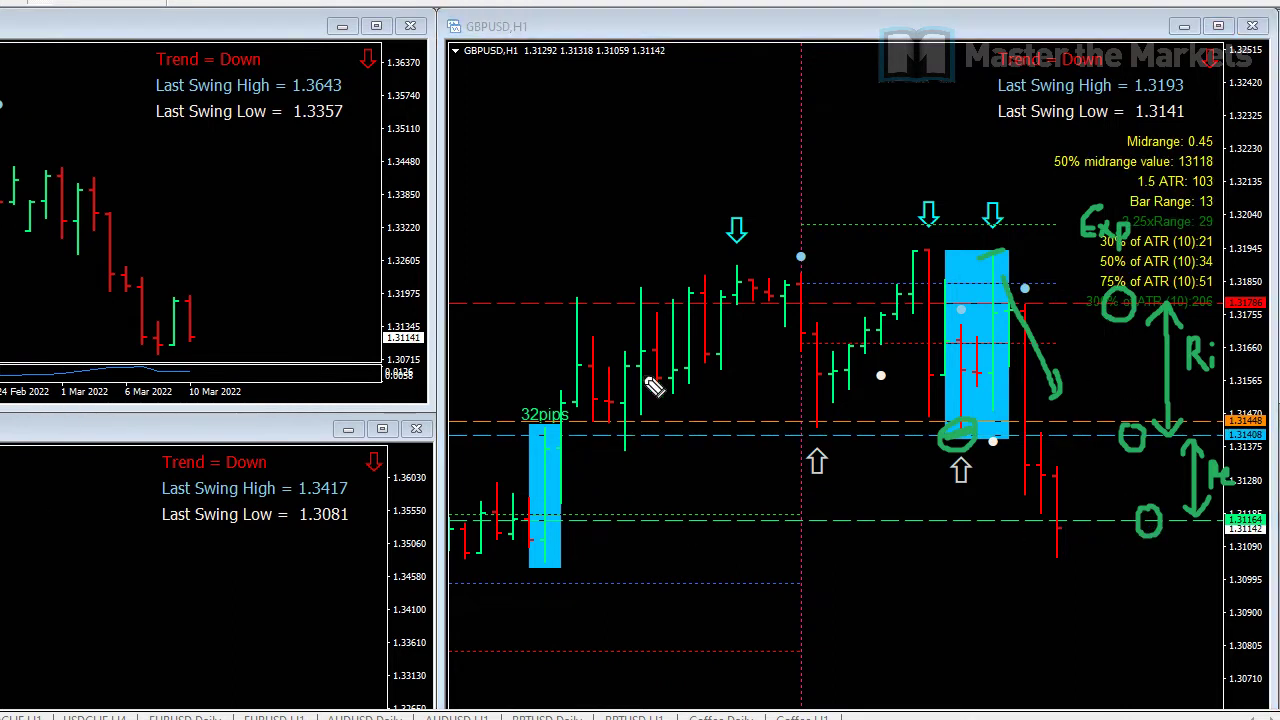
mouse_move(1103, 345)
mouse_down()
mouse_move(1104, 372)
mouse_move(1132, 370)
mouse_move(1138, 352)
mouse_up()
click(1092, 477)
drag(1092, 478, 1106, 492)
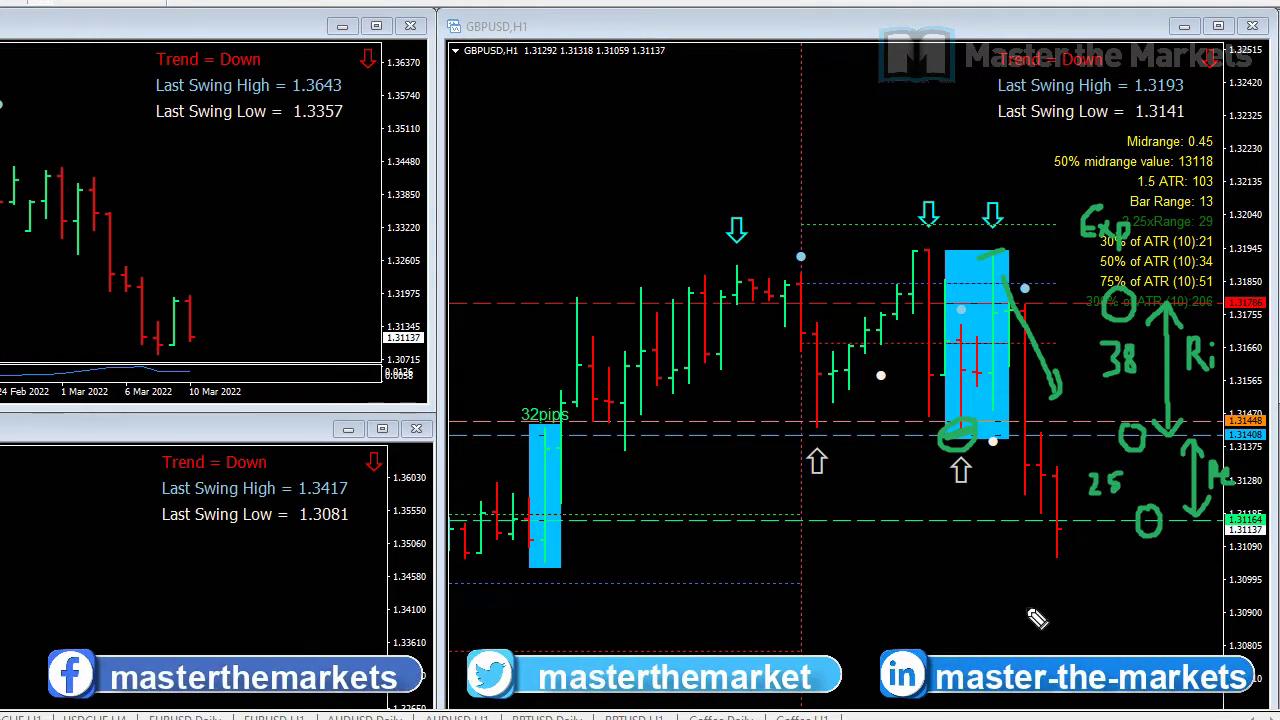
Step: Handwrite "60%" and an underlined "40%" below the latest price bars, and underline the "Exp" note
mouse_move(1038, 576)
mouse_down()
mouse_move(1034, 598)
mouse_move(1098, 600)
mouse_up()
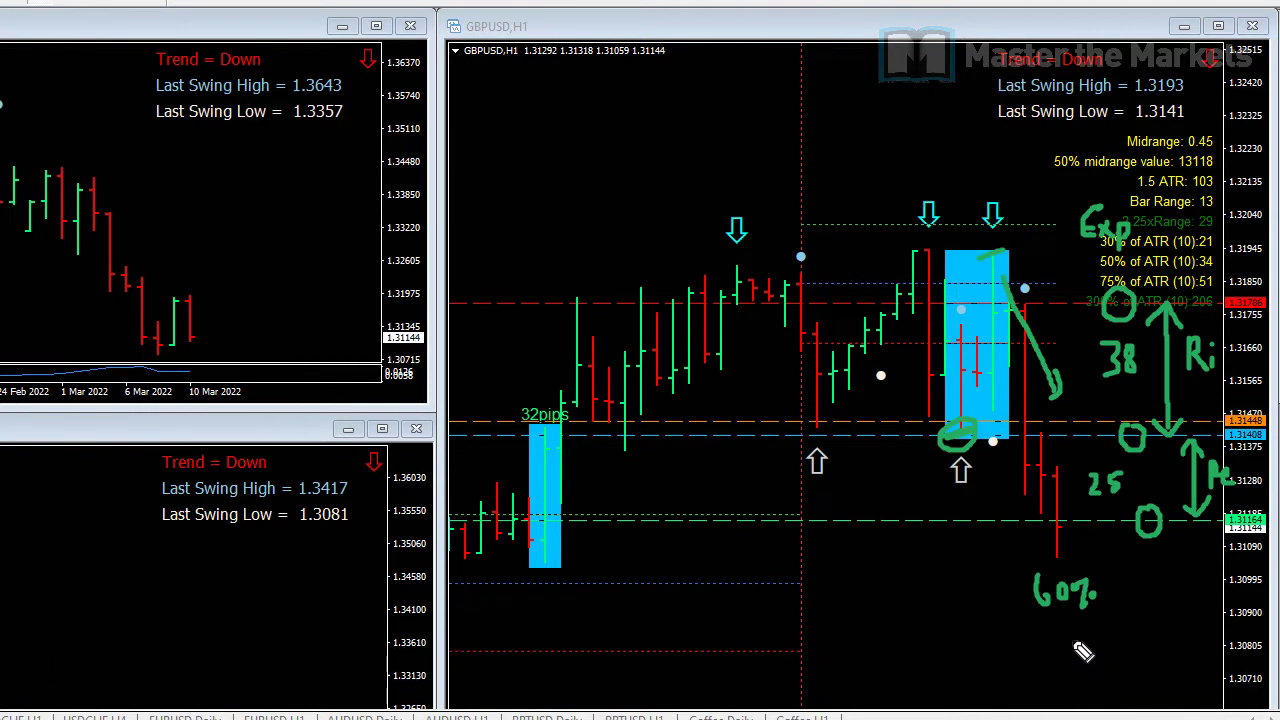
mouse_move(1066, 642)
mouse_down()
mouse_move(1074, 668)
mouse_move(1111, 657)
mouse_move(1128, 683)
mouse_up()
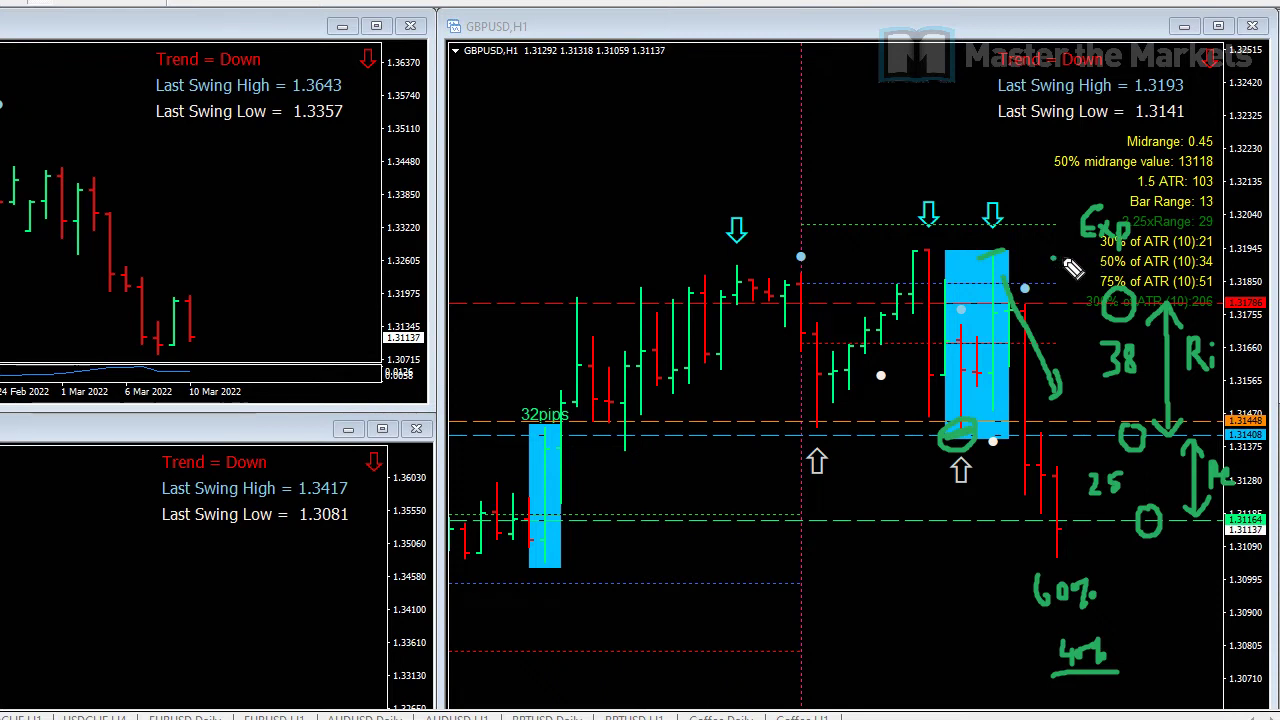
drag(1052, 259, 1190, 268)
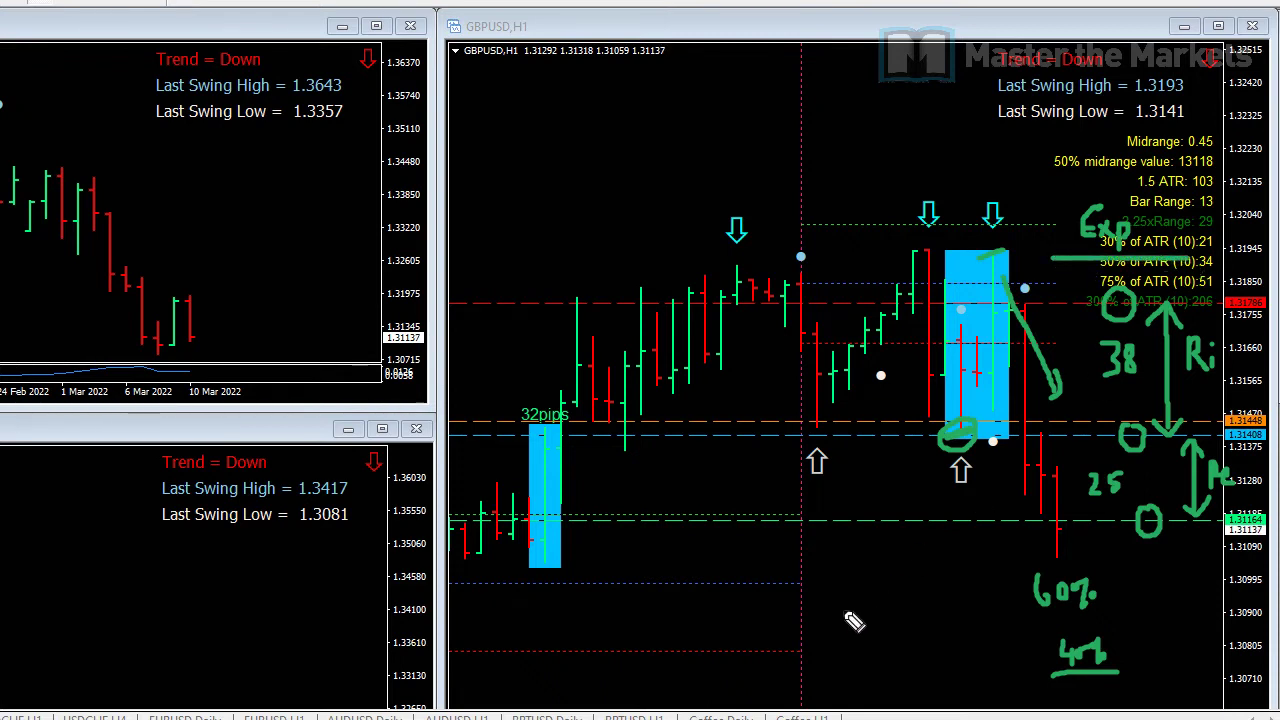
Step: Handwrite an underlined "Act" below the price bars on the GBPUSD H1 chart
mouse_move(826, 583)
mouse_down()
mouse_move(835, 562)
mouse_move(843, 582)
mouse_move(850, 573)
mouse_move(872, 590)
mouse_up()
drag(864, 573, 884, 572)
drag(798, 606, 885, 600)
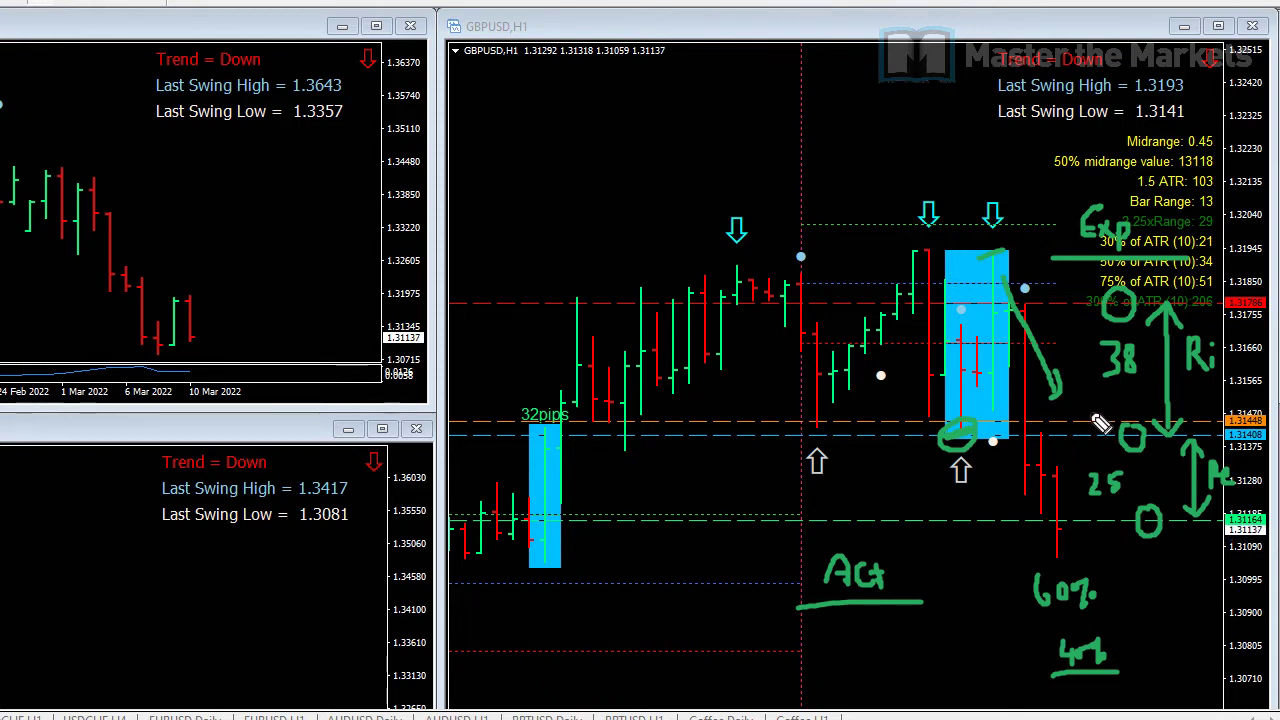
Step: Clear all handwritten annotations, sketch a falling and a rising arrow above the latest price bars, and circle the blue line
key(e)
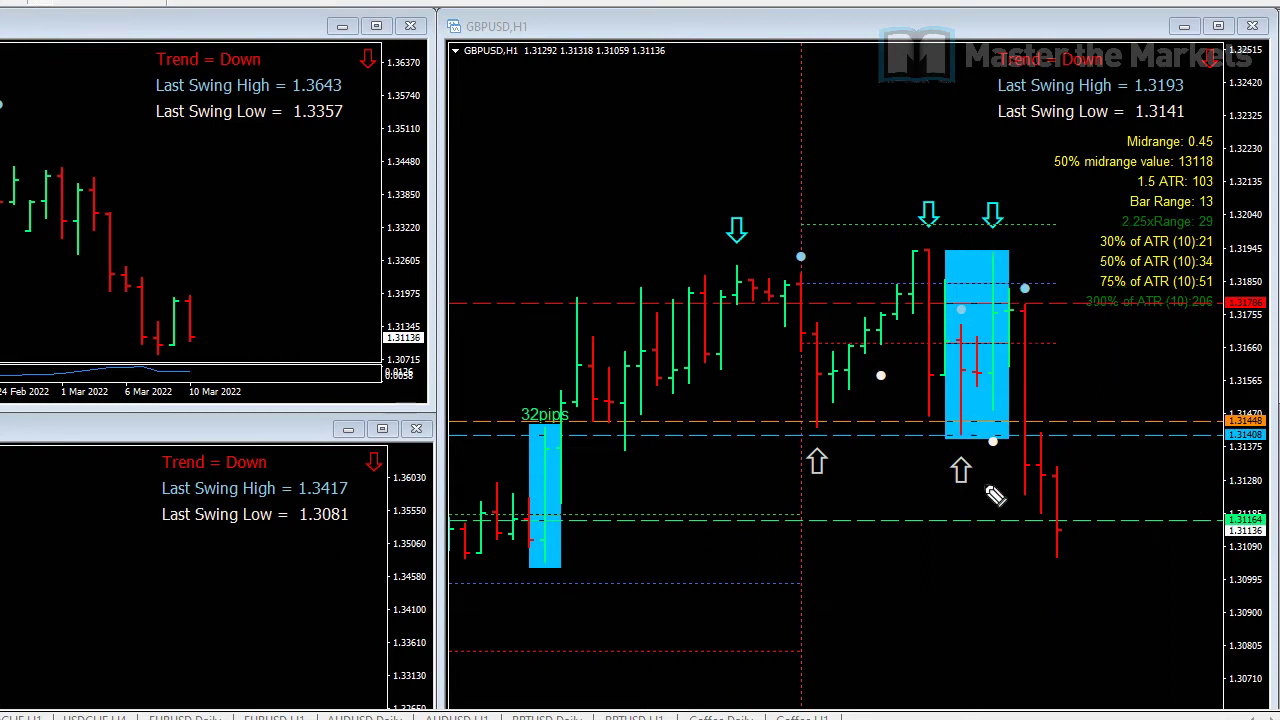
drag(1058, 378, 1096, 413)
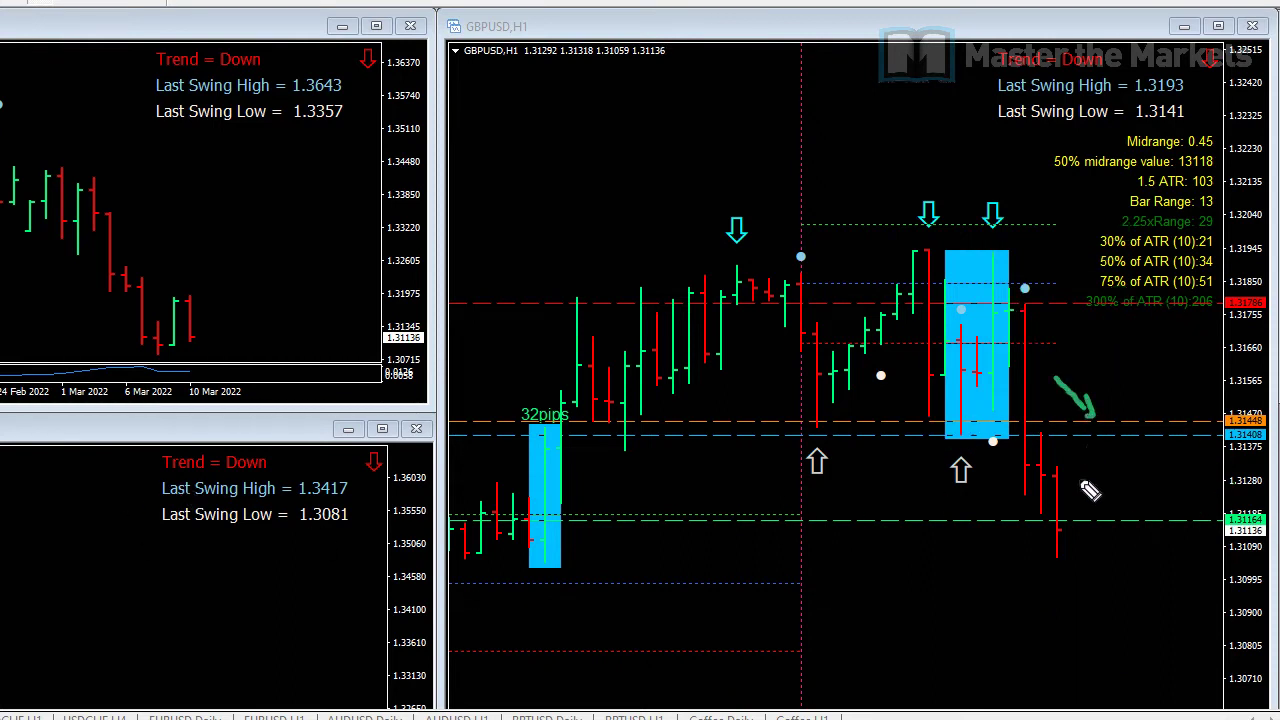
click(1077, 465)
drag(1077, 465, 1077, 402)
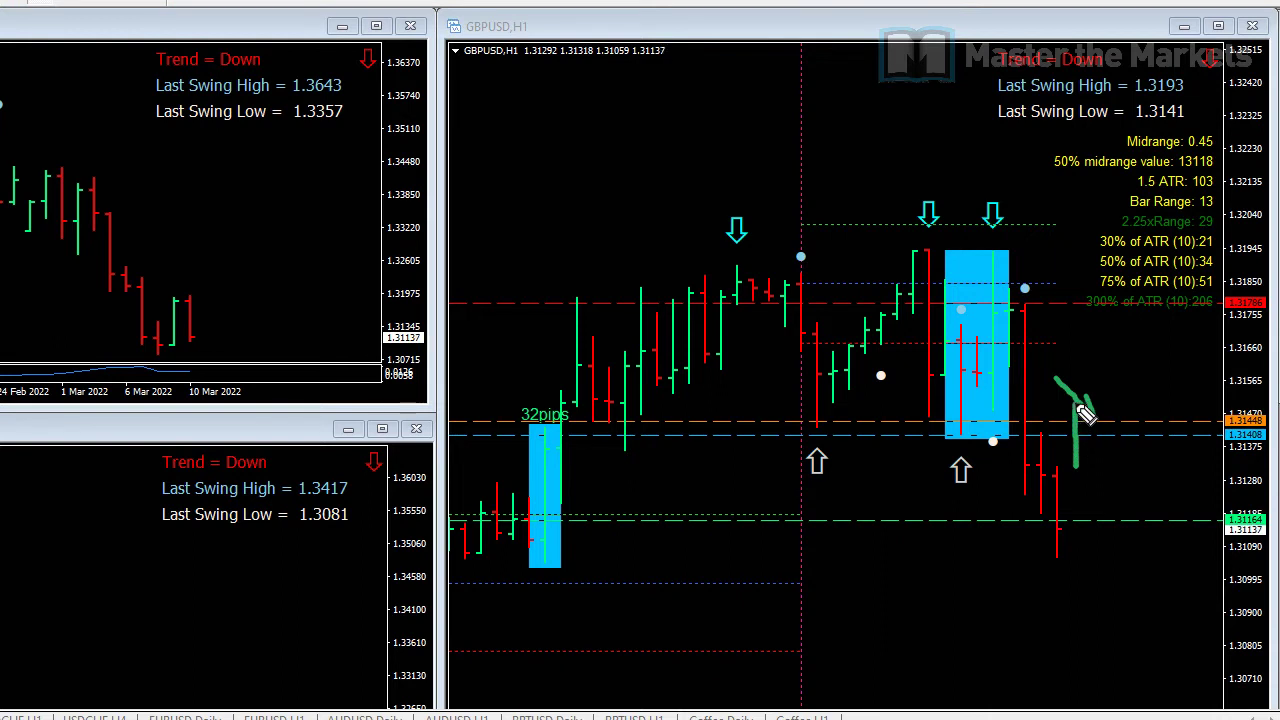
mouse_move(1166, 426)
mouse_down()
mouse_move(1180, 421)
mouse_move(1170, 438)
mouse_up()
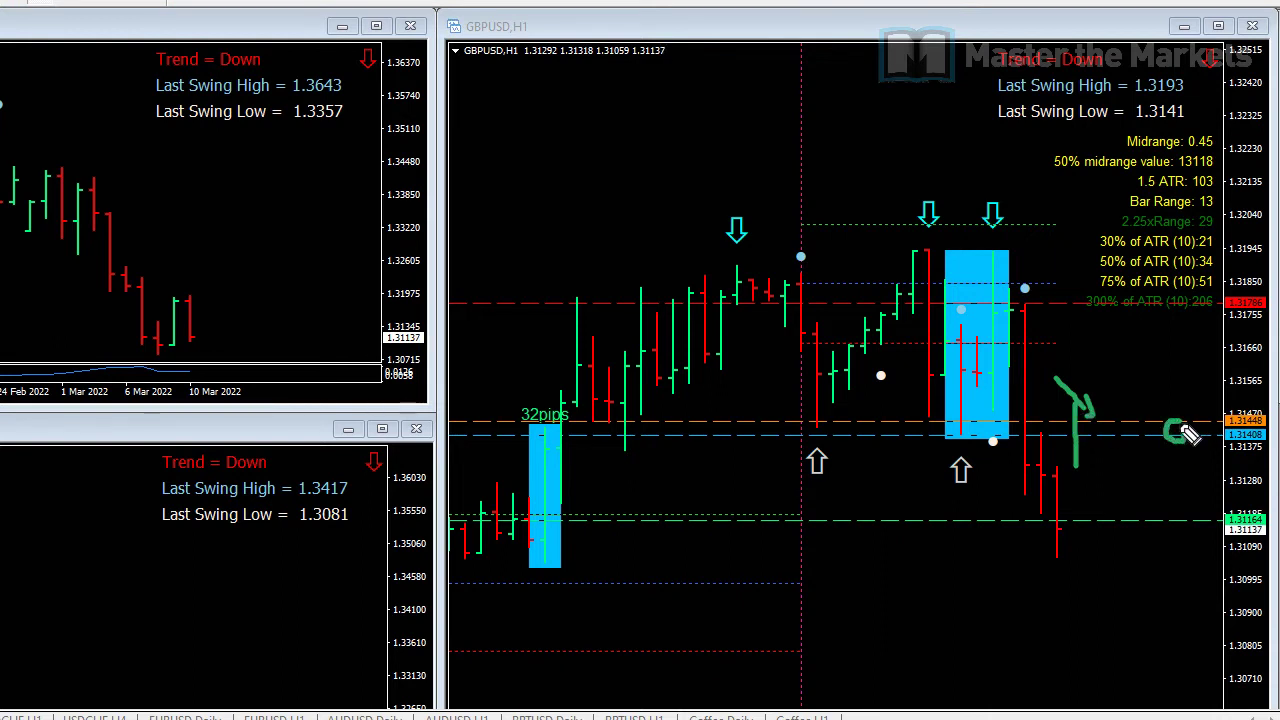
Step: Handwrite "Act", "4 pips", "10 hrs", "10 pips" and an underlined "30 pips" below the green line, and circle "Act"
mouse_move(944, 584)
mouse_down()
mouse_move(965, 604)
mouse_move(1008, 592)
mouse_move(1018, 610)
mouse_up()
mouse_move(866, 574)
mouse_down()
mouse_move(866, 548)
mouse_move(888, 572)
mouse_move(930, 568)
mouse_up()
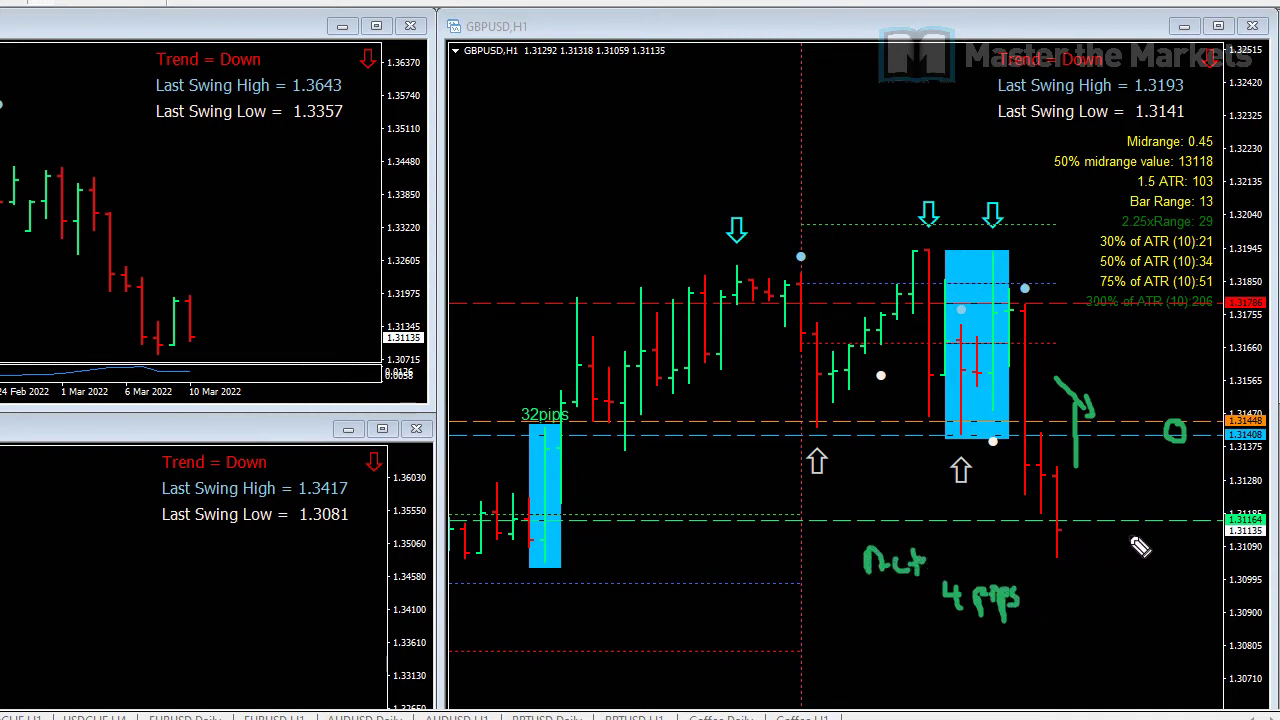
mouse_move(1133, 535)
mouse_down()
mouse_move(1134, 562)
mouse_move(1160, 536)
mouse_up()
mouse_move(1188, 532)
mouse_down()
mouse_move(1212, 560)
mouse_move(1250, 562)
mouse_up()
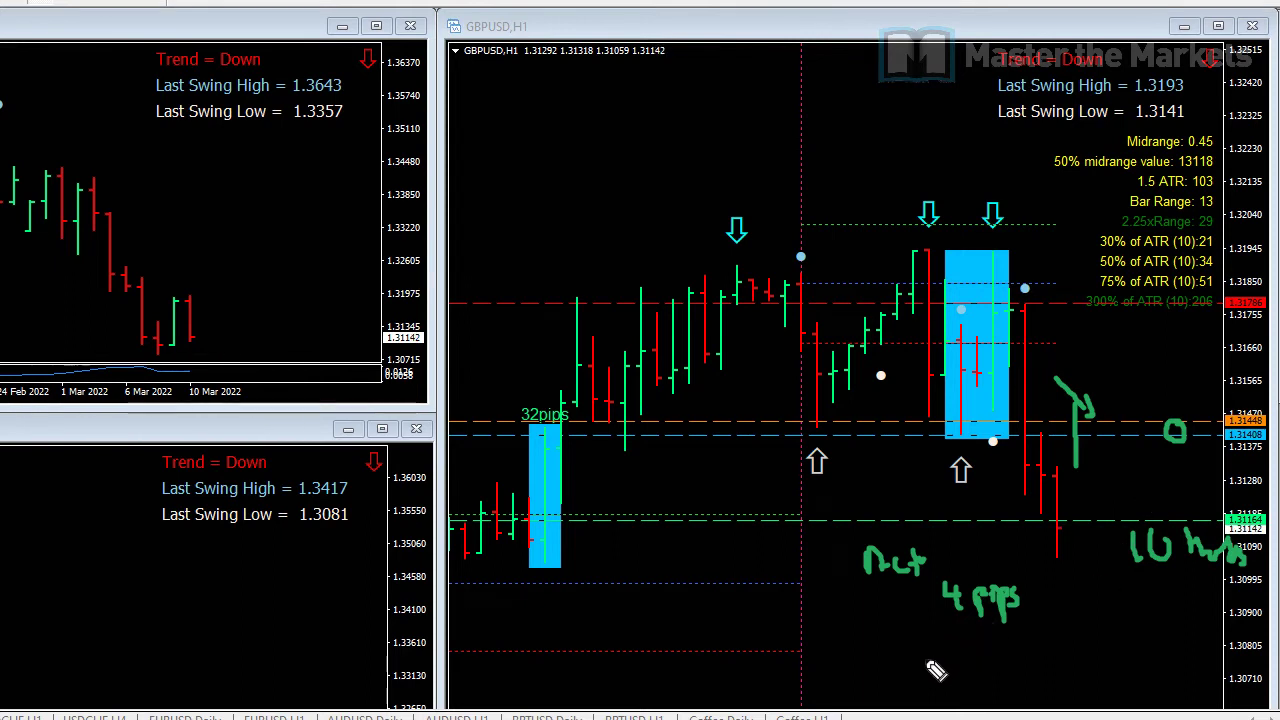
mouse_move(925, 638)
mouse_down()
mouse_move(943, 666)
mouse_move(974, 677)
mouse_move(1025, 658)
mouse_up()
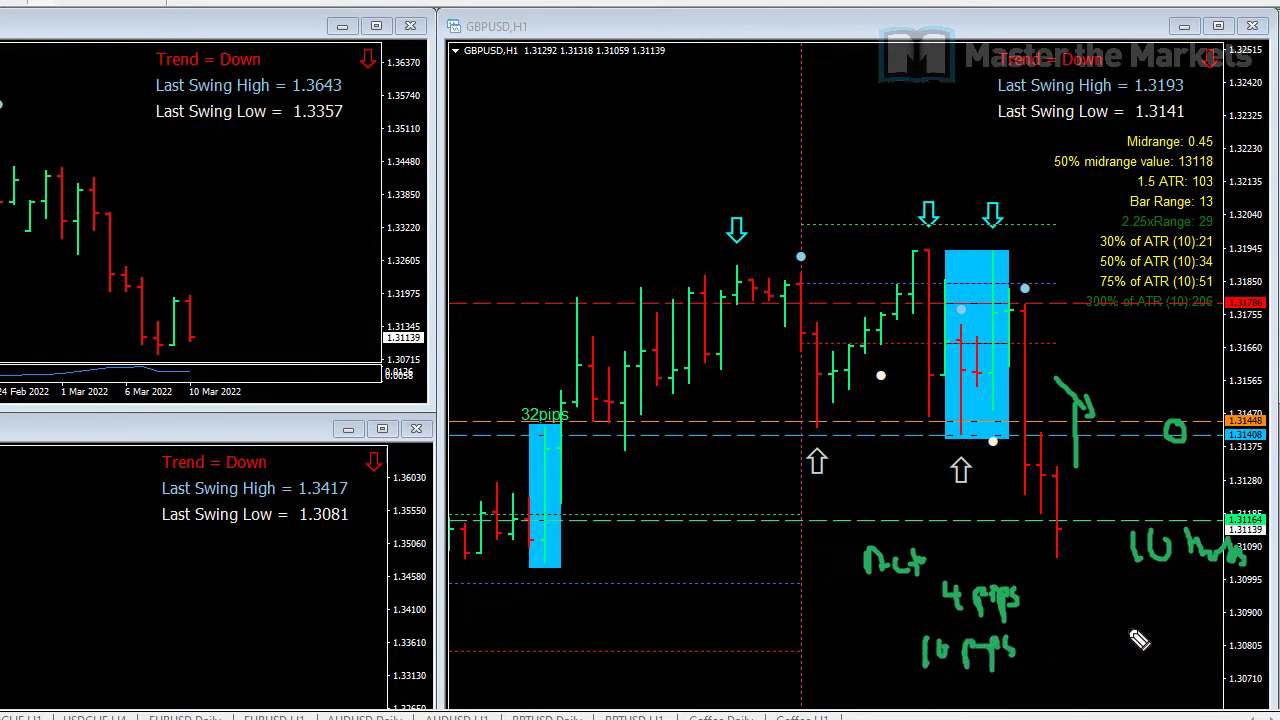
mouse_move(1138, 640)
mouse_down()
mouse_move(1134, 651)
mouse_move(1198, 645)
mouse_move(1206, 676)
mouse_up()
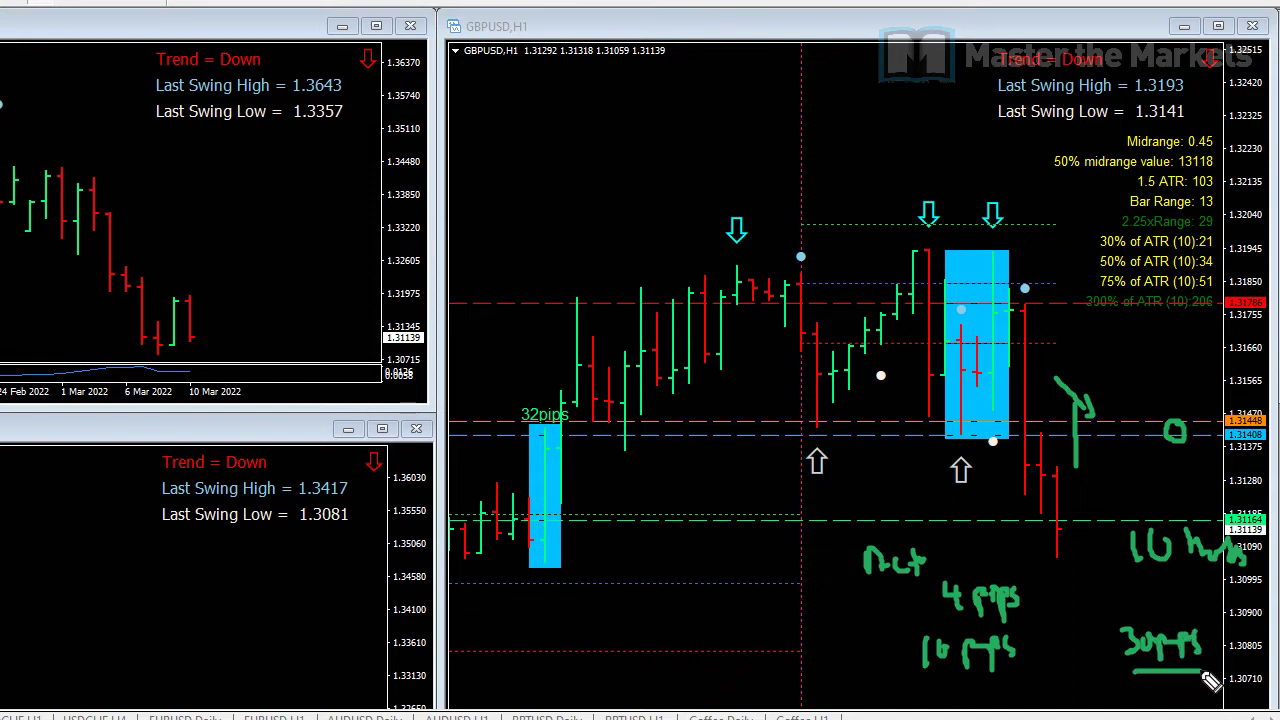
mouse_move(866, 605)
mouse_down()
mouse_move(932, 590)
mouse_move(930, 530)
mouse_move(851, 571)
mouse_move(914, 612)
mouse_up()
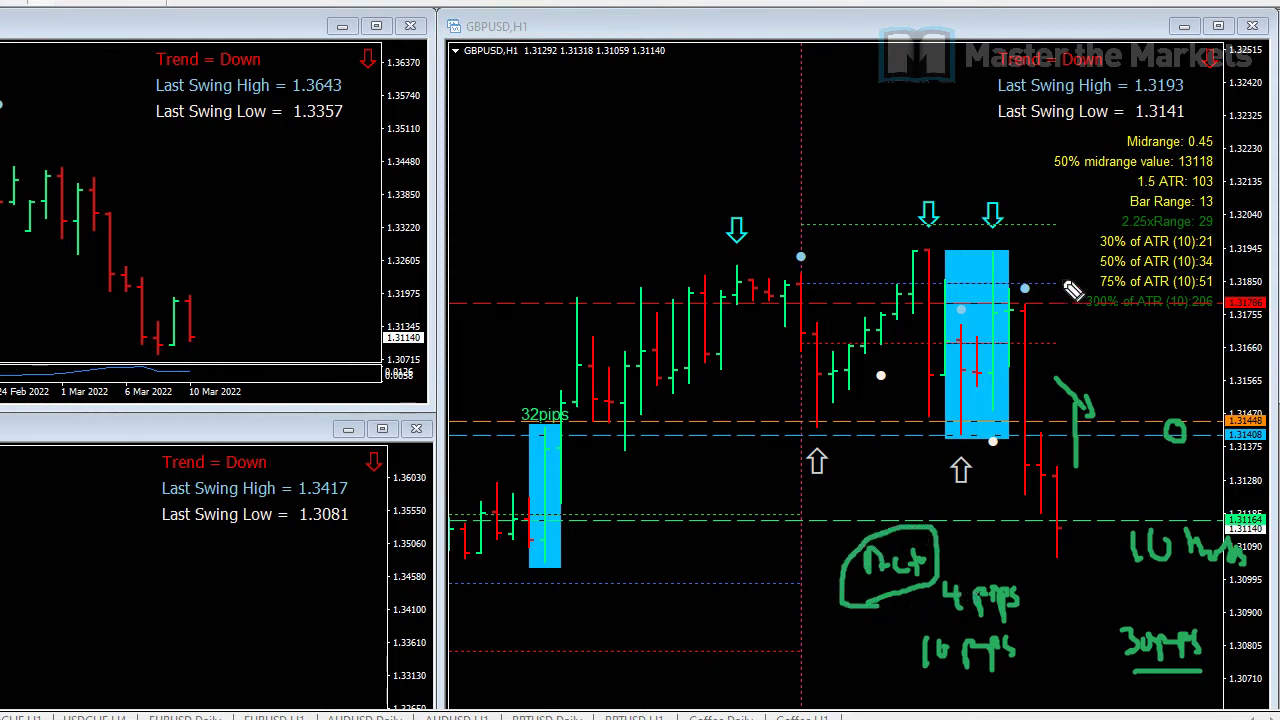
Step: Circle the red line and handwrite an underlined "Room" above the blue line, and clear the annotations and leave drawing mode
mouse_move(1076, 289)
mouse_down()
mouse_move(1066, 322)
mouse_move(1090, 292)
mouse_move(1077, 281)
mouse_up()
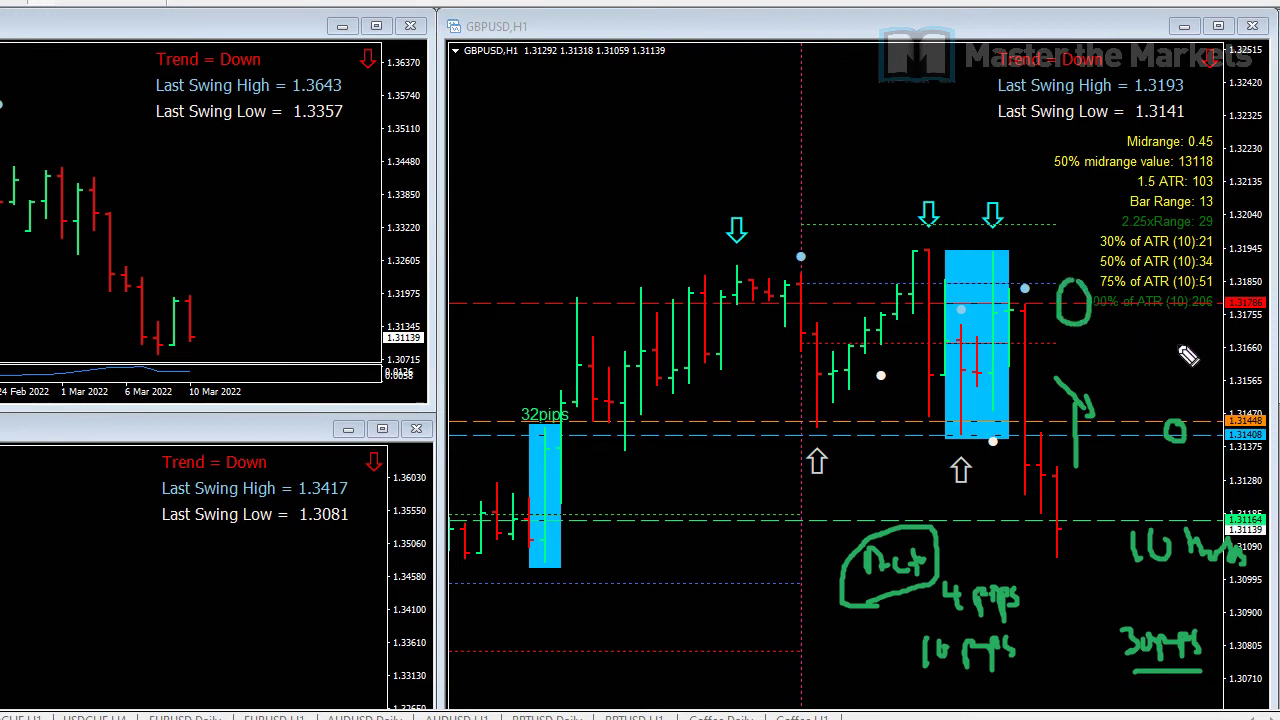
mouse_move(1118, 380)
mouse_down()
mouse_move(1122, 345)
mouse_move(1140, 380)
mouse_move(1240, 392)
mouse_up()
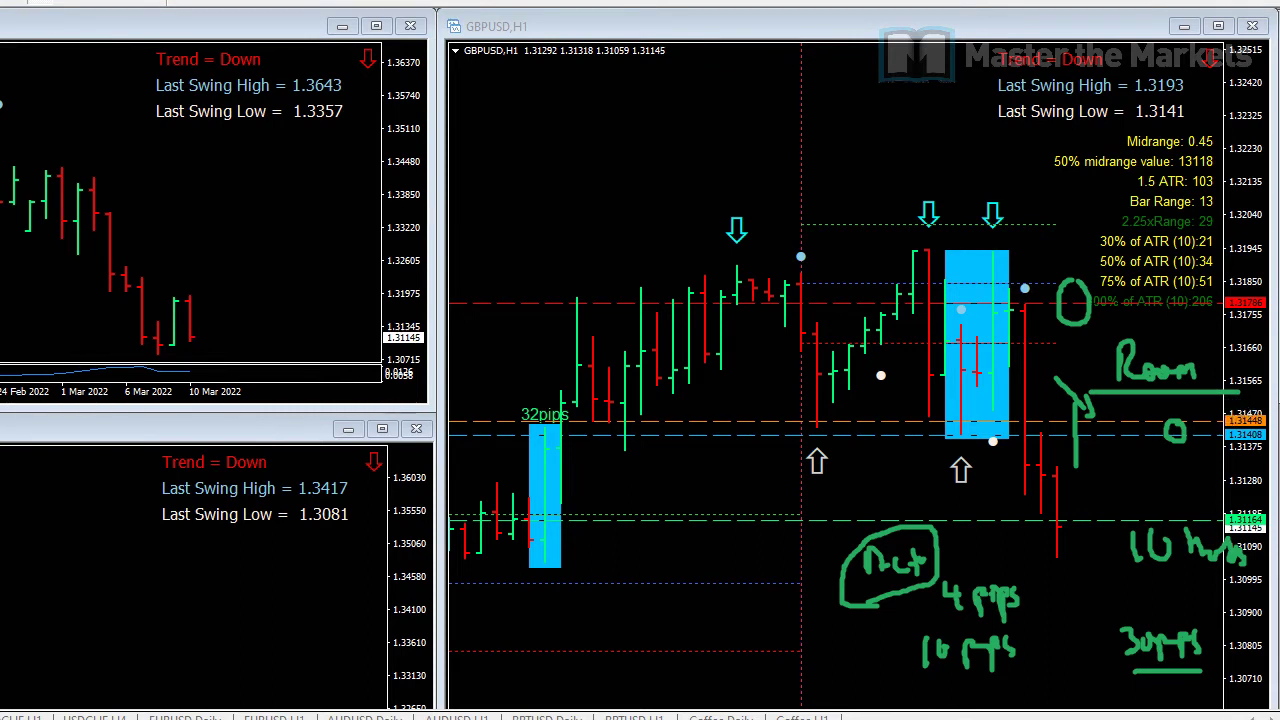
key(Escape)
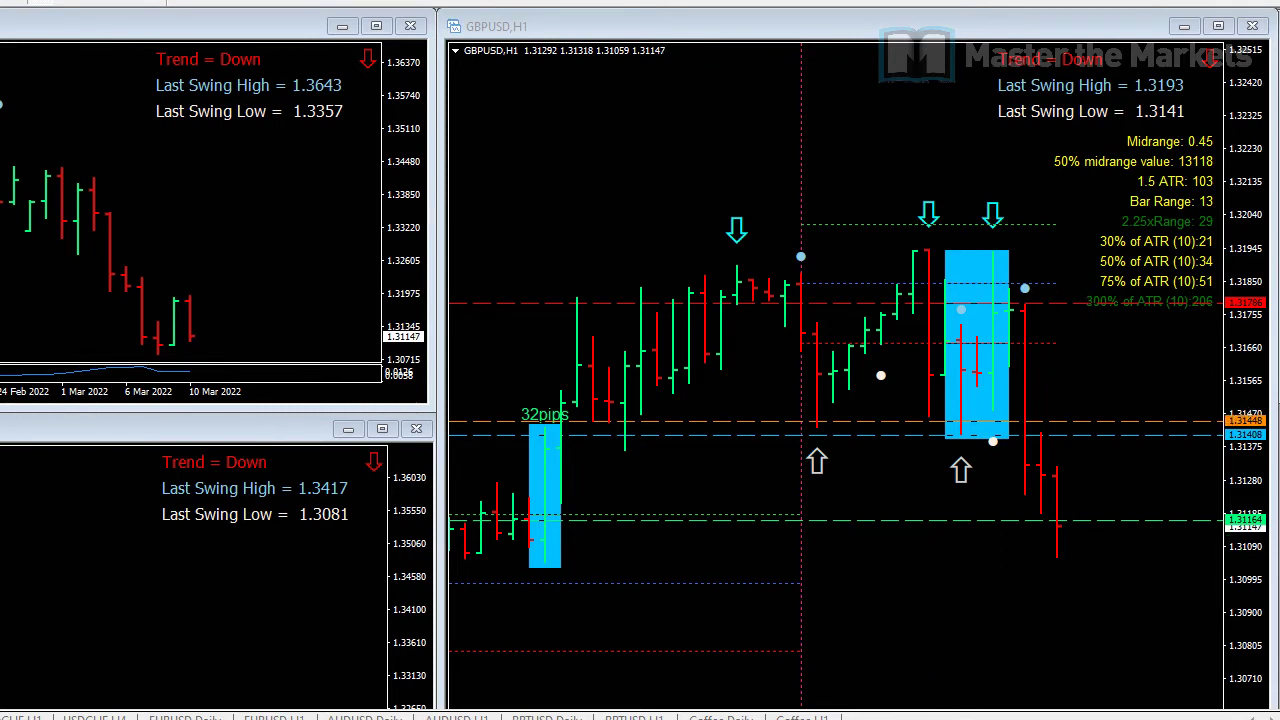
click(1168, 505)
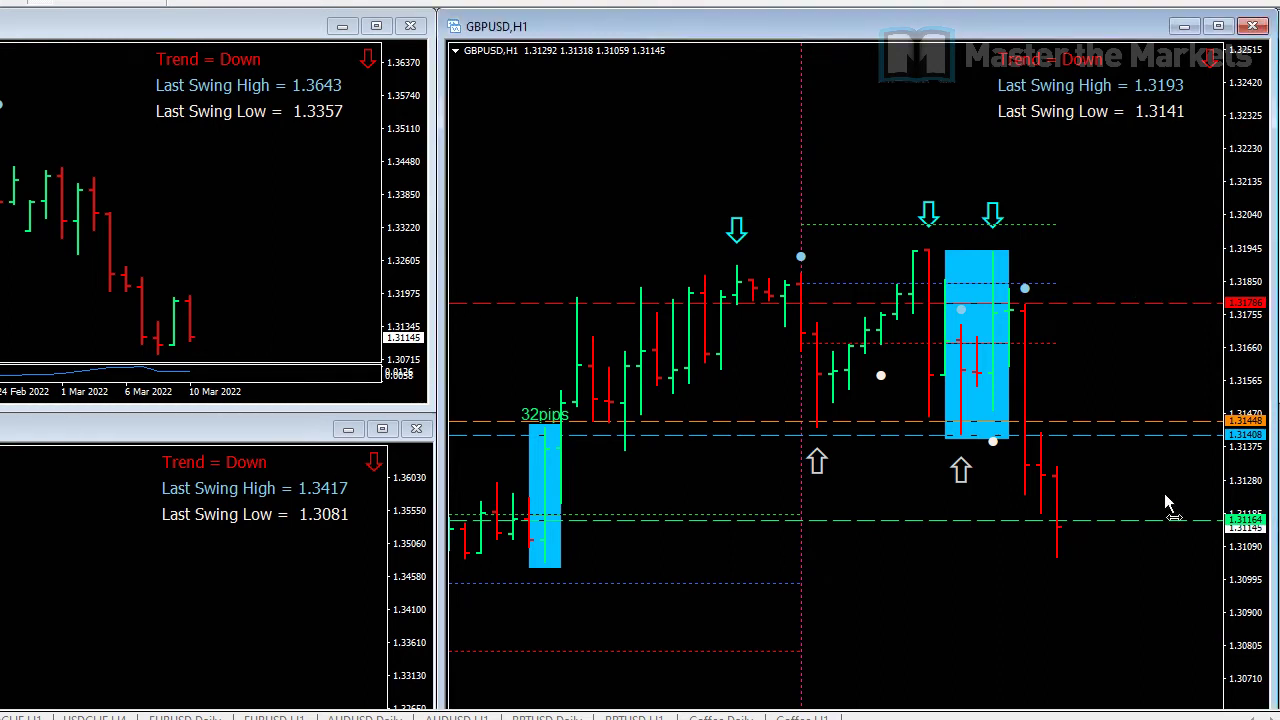